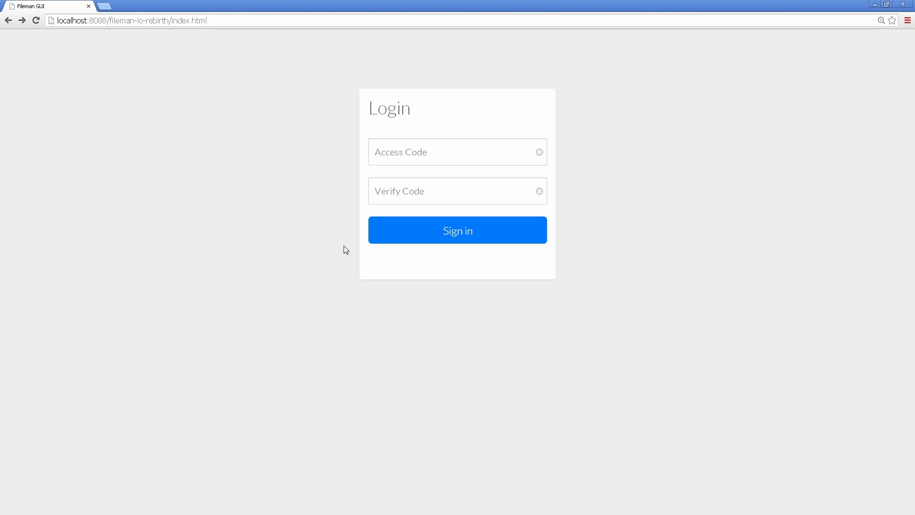
# Sign in by entering the access code and the verify code
pyautogui.click(410, 154)
pyautogui.write('******')
pyautogui.press('Tab')
pyautogui.write('*********')
pyautogui.click(437, 231)
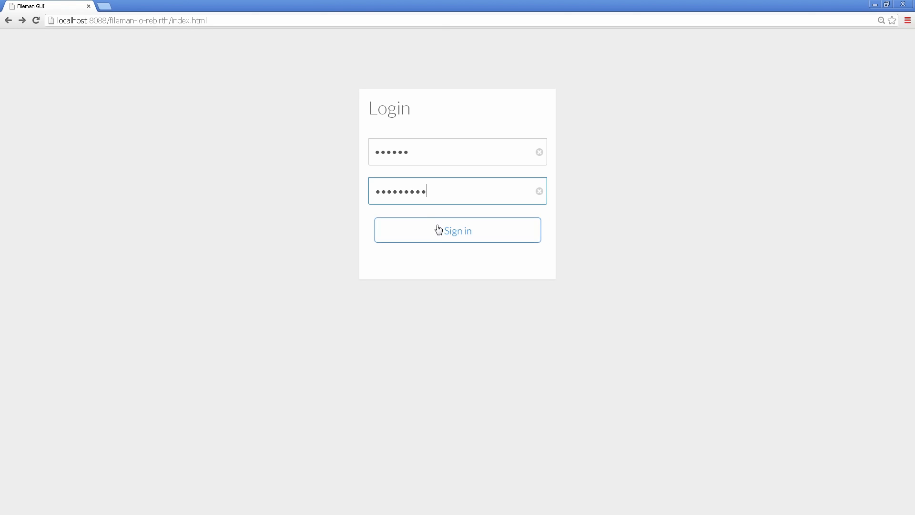
pyautogui.click(452, 236)
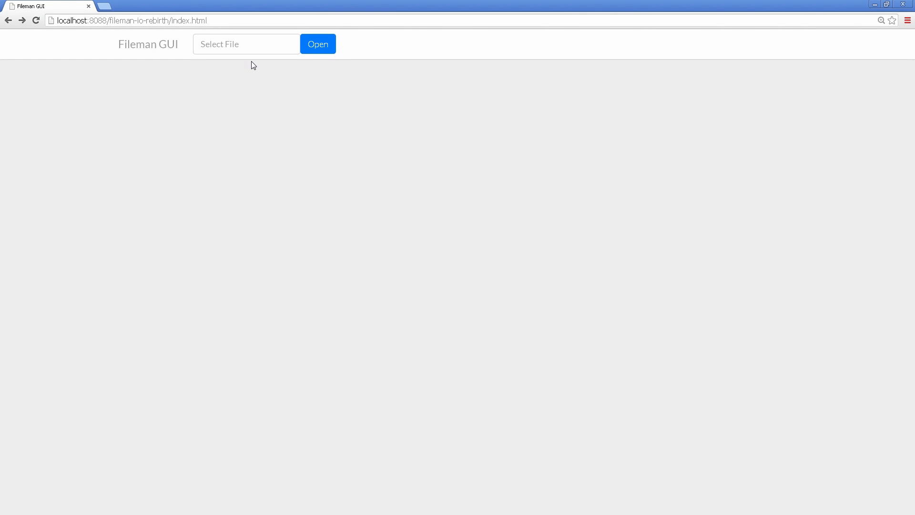
# Look up the TIU DOCUMENT file by name and open it
pyautogui.click(258, 45)
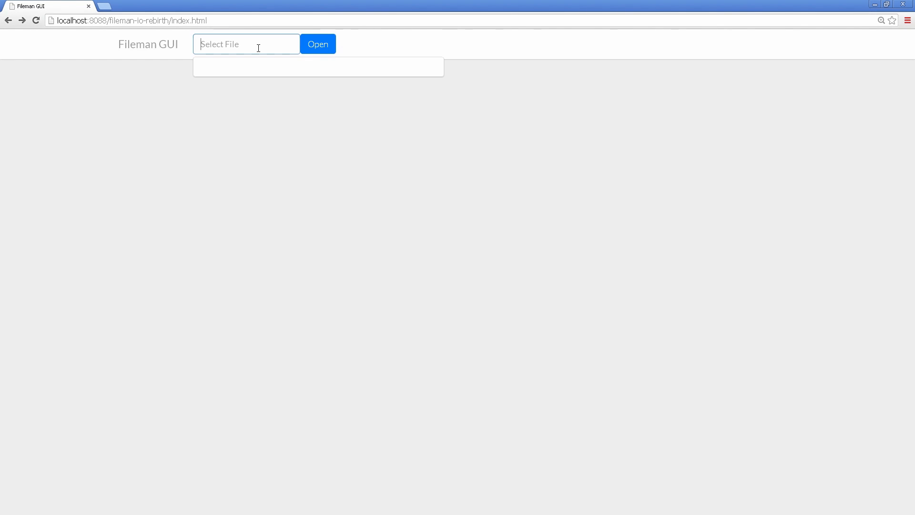
pyautogui.write('TIU DOCUMENT')
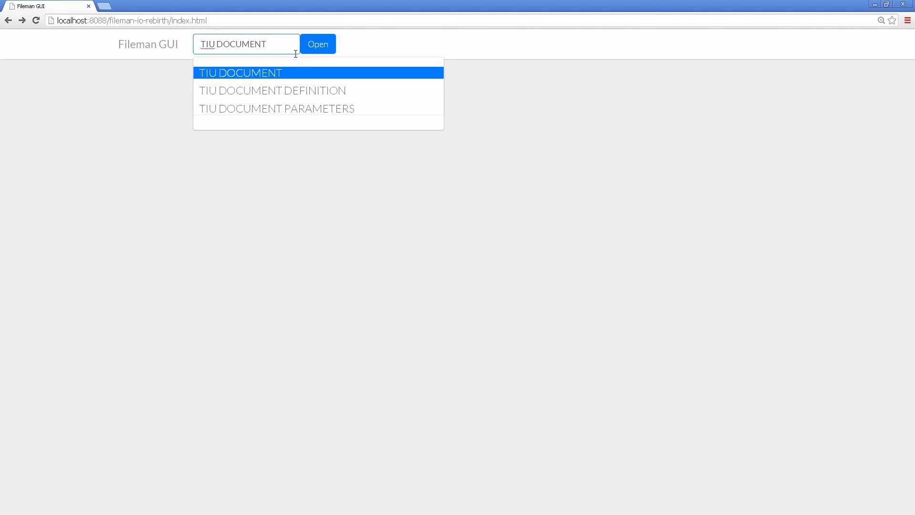
pyautogui.click(303, 71)
pyautogui.click(314, 45)
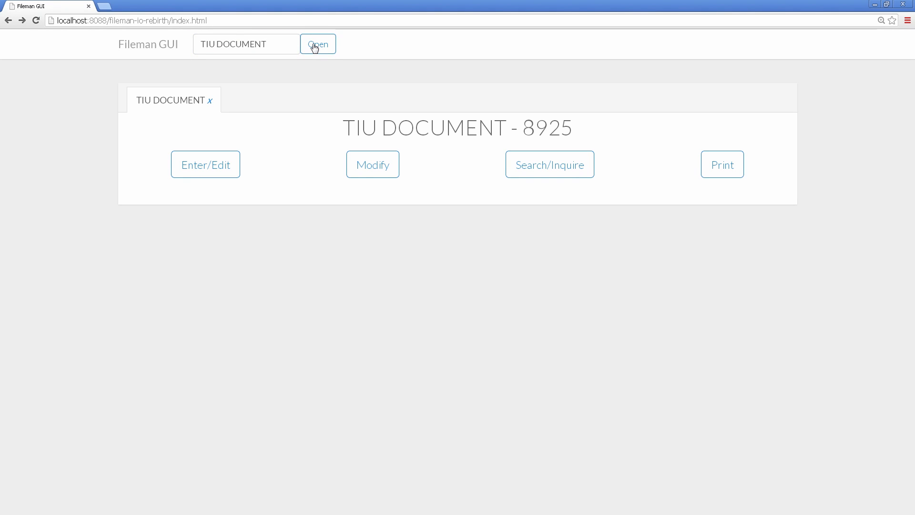
# Close the open TIU DOCUMENT file and reopen it by its file number, 8925
pyautogui.click(211, 101)
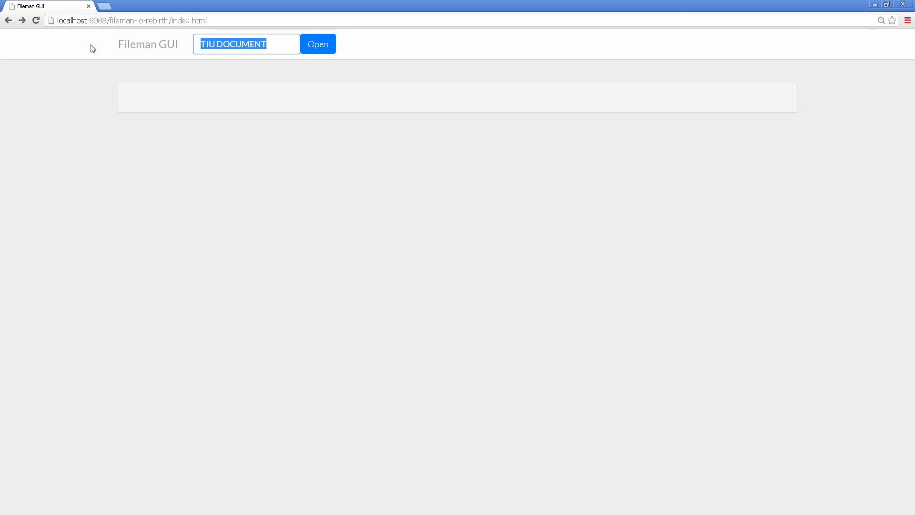
pyautogui.write('8925')
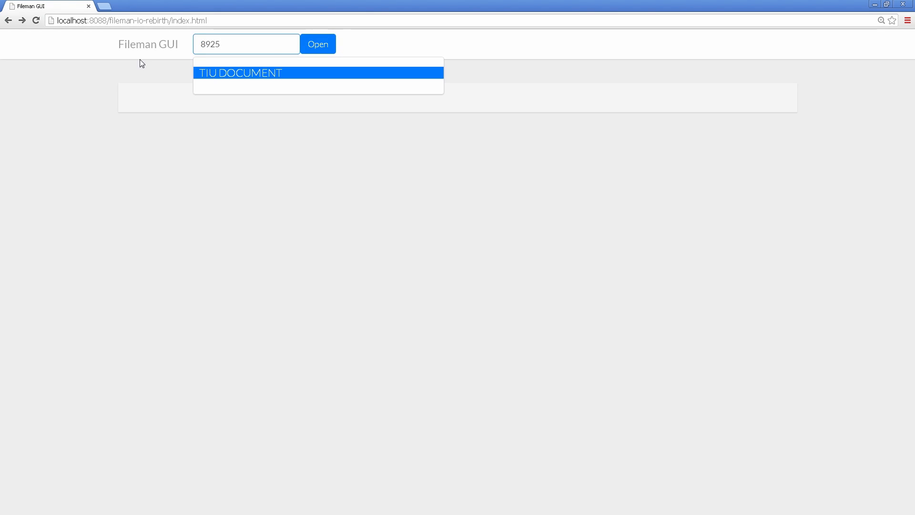
pyautogui.click(269, 73)
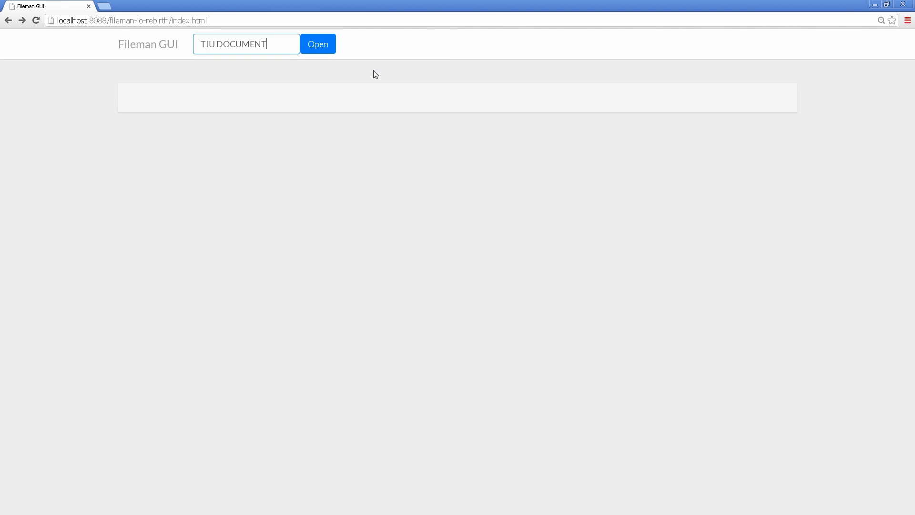
pyautogui.click(333, 46)
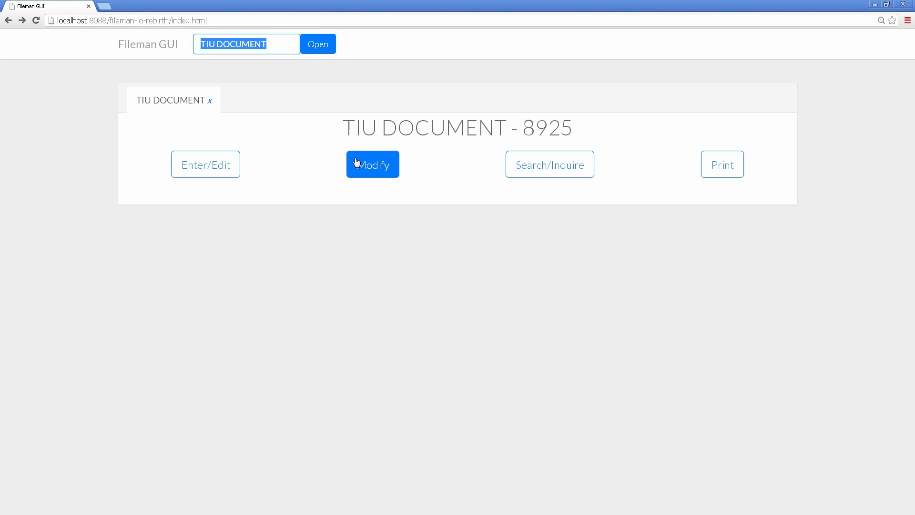
# Add a new file named HARDHAT TWO, accepting the proposed number and global reference
pyautogui.write('HARDHAT TWO')
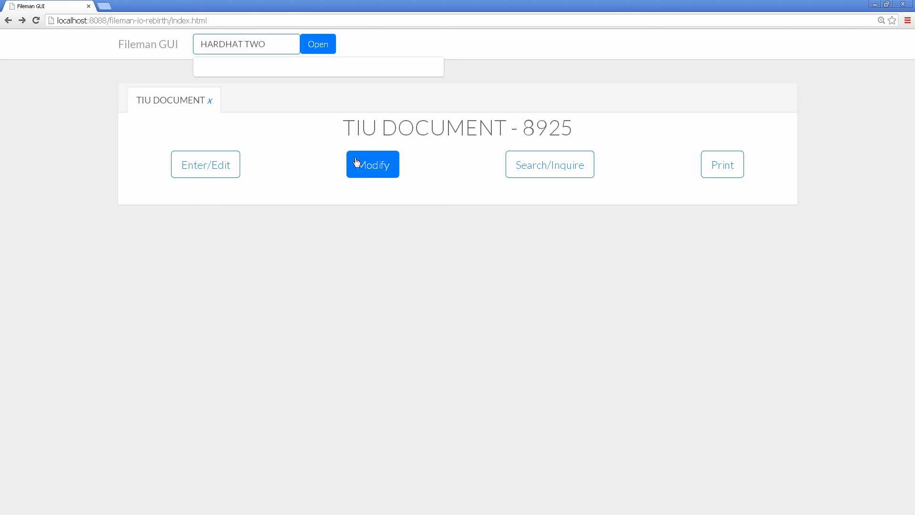
pyautogui.click(310, 50)
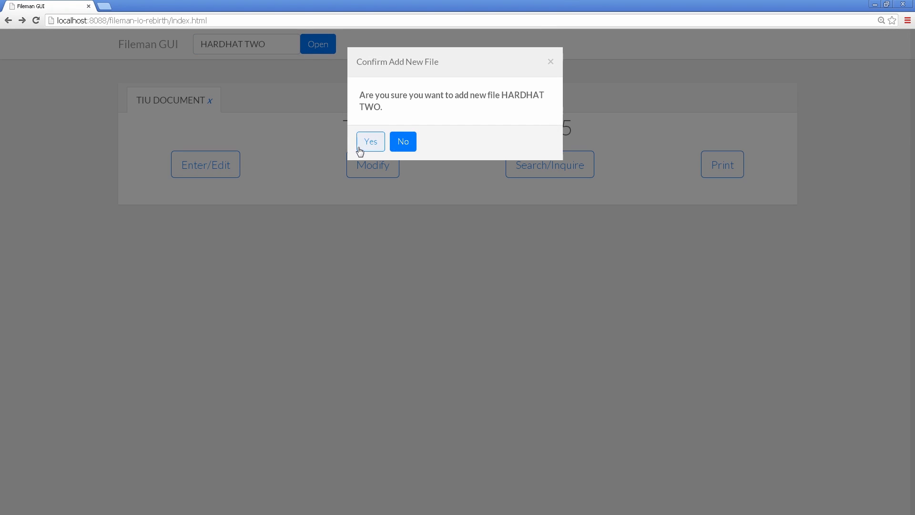
pyautogui.click(371, 142)
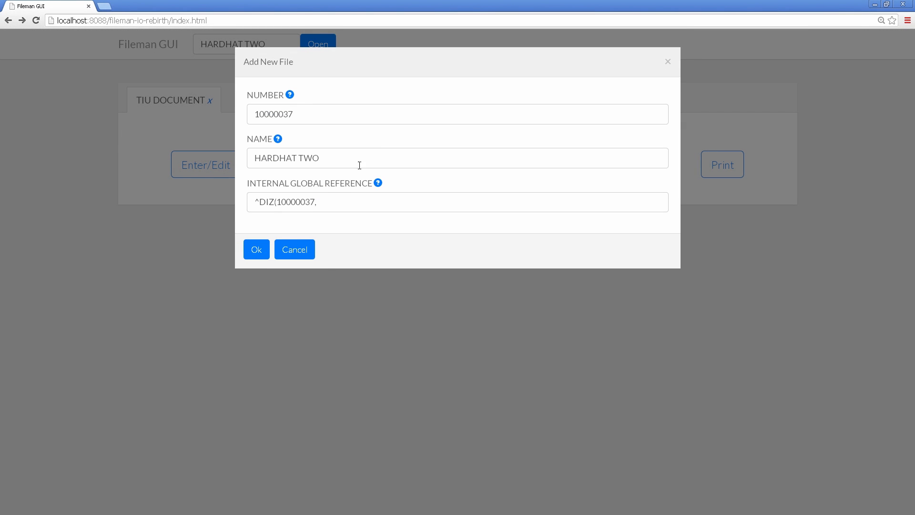
pyautogui.click(265, 250)
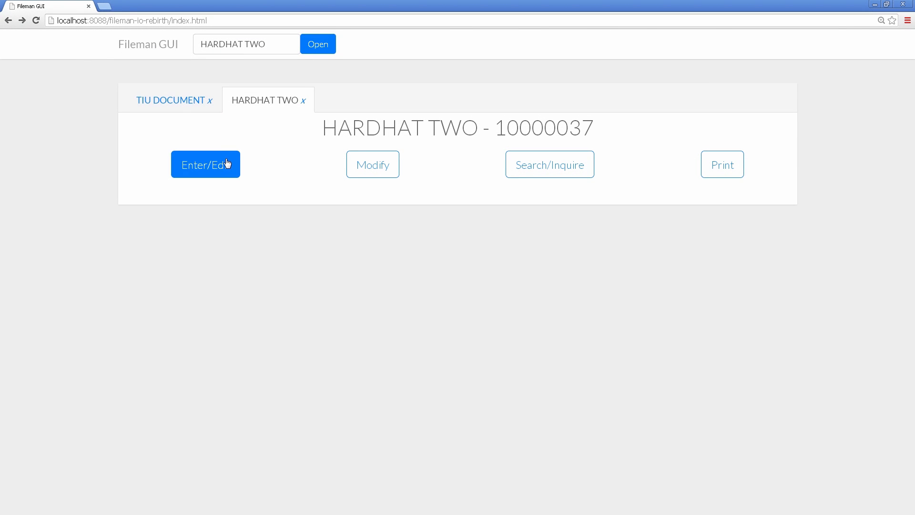
# Switch back and forth between the TIU DOCUMENT and HARDHAT TWO files, ending on TIU DOCUMENT
pyautogui.click(184, 104)
pyautogui.click(251, 102)
pyautogui.click(178, 104)
pyautogui.click(255, 110)
pyautogui.click(171, 103)
pyautogui.click(245, 105)
pyautogui.click(175, 107)
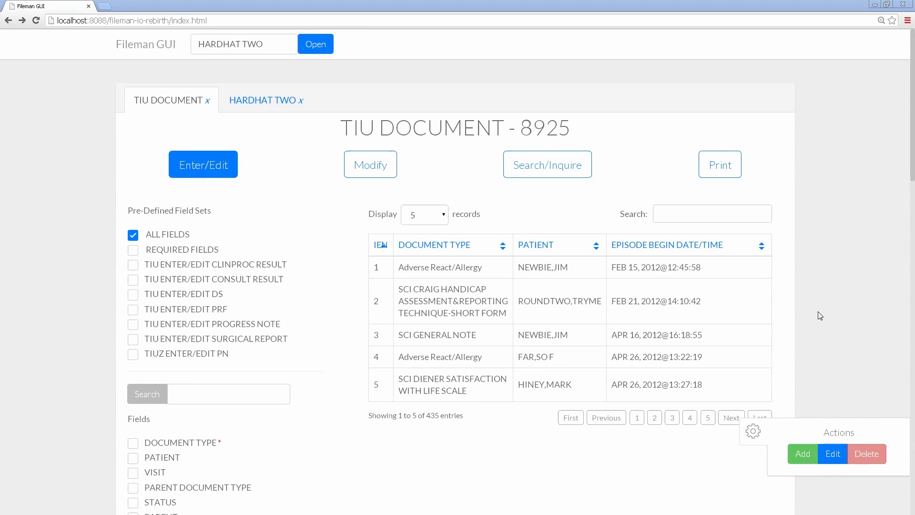
# View the document list in the Cache terminal window and return to the TIU DOCUMENT record table
pyautogui.click(751, 277)
pyautogui.click(523, 162)
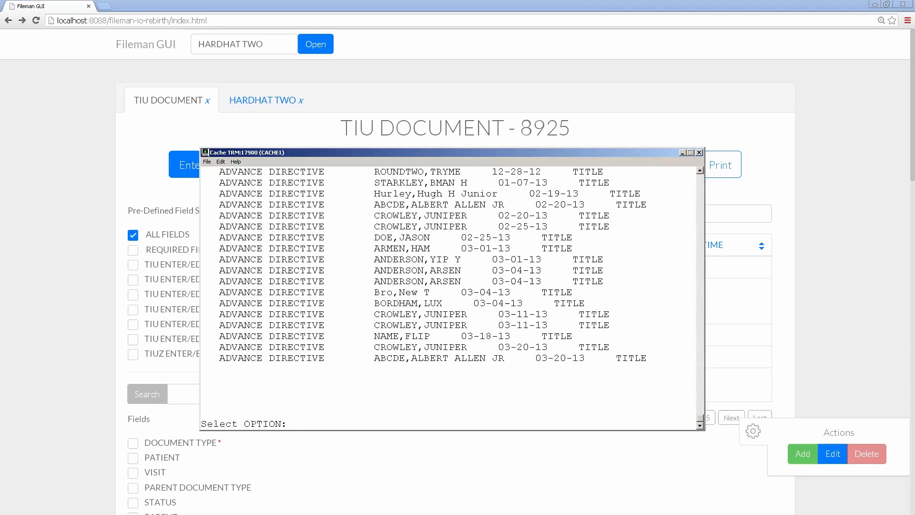
pyautogui.click(93, 128)
# Sort the TIU DOCUMENT records in descending order by IEN, and in descending order by document type
pyautogui.click(385, 247)
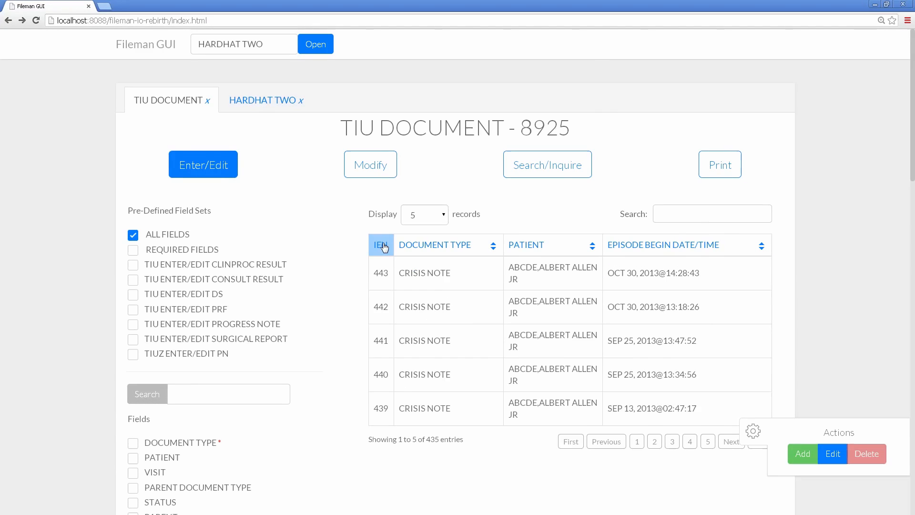
pyautogui.click(421, 245)
pyautogui.click(465, 247)
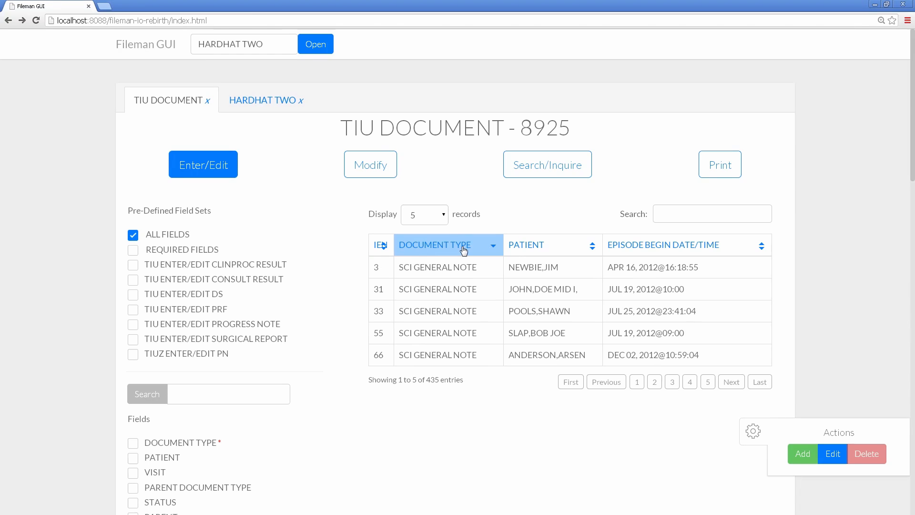
# Show 10 records per page in the TIU DOCUMENT table and look over the longer list
pyautogui.click(443, 214)
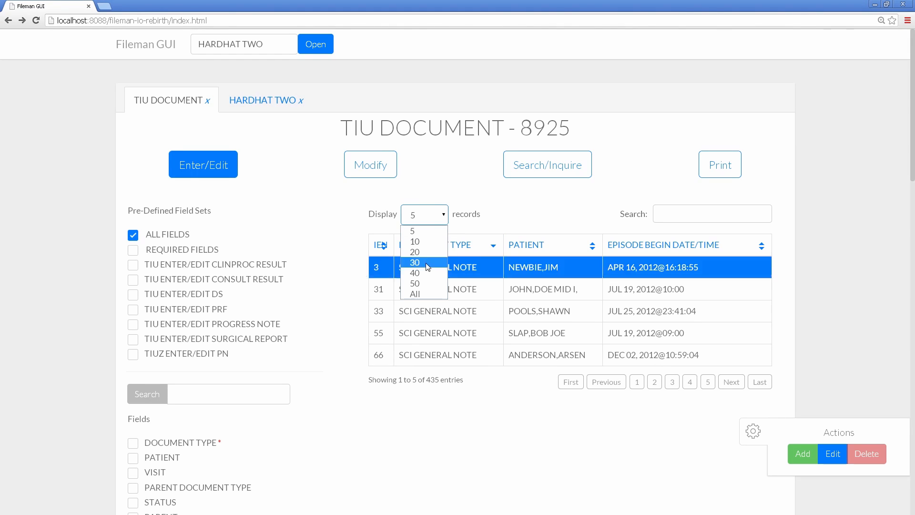
pyautogui.click(422, 243)
pyautogui.scroll(-2, 359, 328)
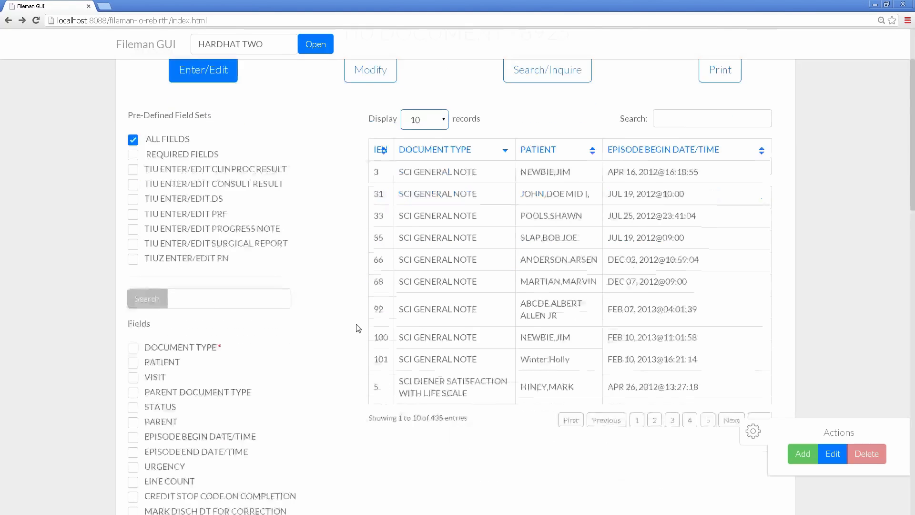
pyautogui.scroll(1, 358, 328)
# Sort the records by IEN in ascending order and show 5 records per page
pyautogui.click(386, 199)
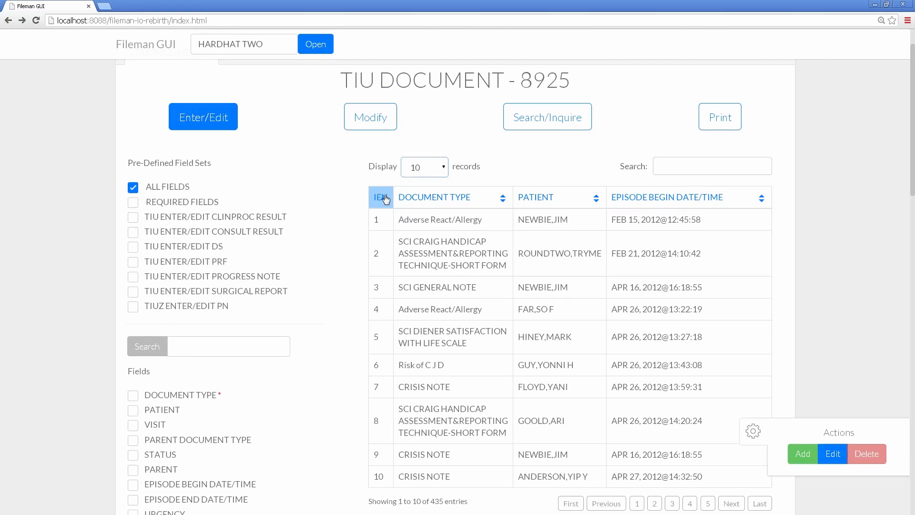
pyautogui.click(438, 168)
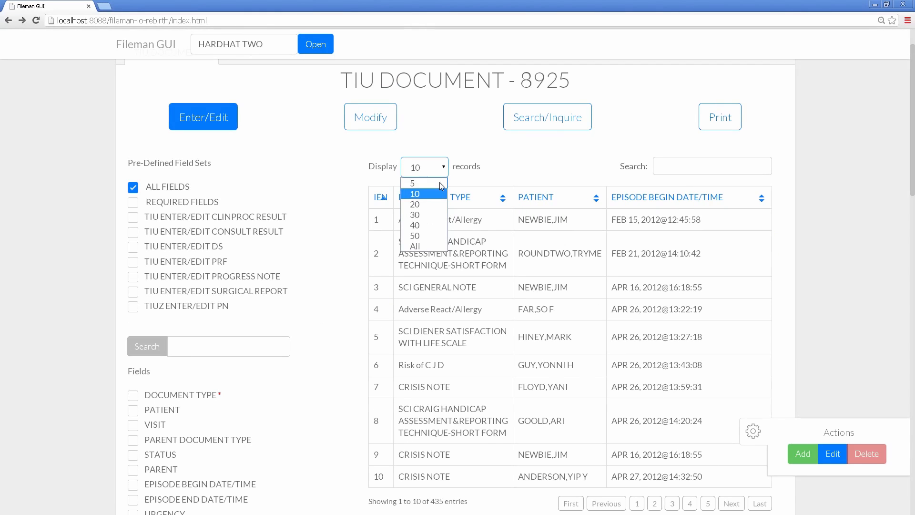
pyautogui.click(440, 182)
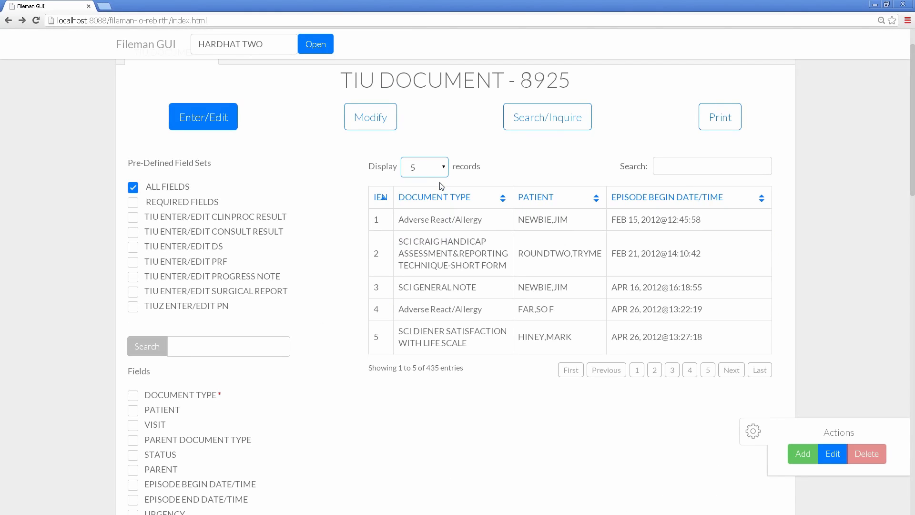
# Page forward twice through the records and back, and view the last page before returning to the first
pyautogui.click(723, 370)
pyautogui.click(723, 370)
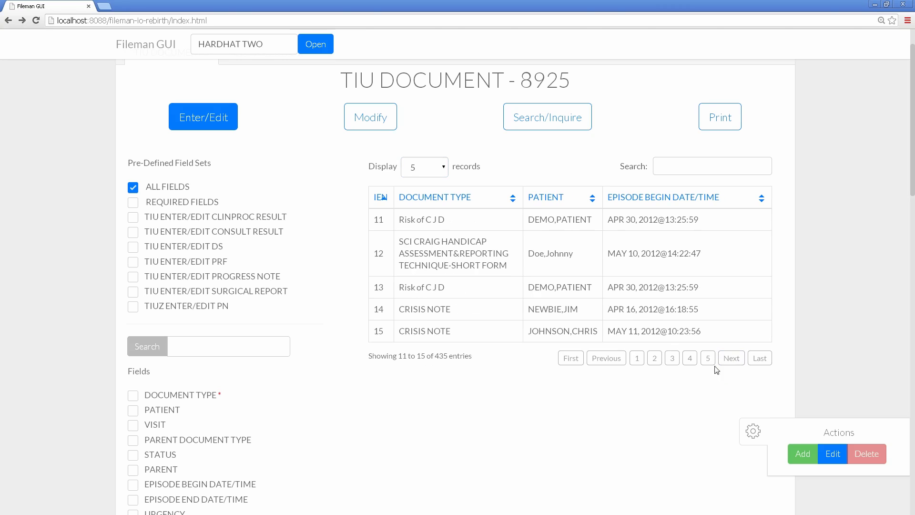
pyautogui.click(617, 362)
pyautogui.click(617, 363)
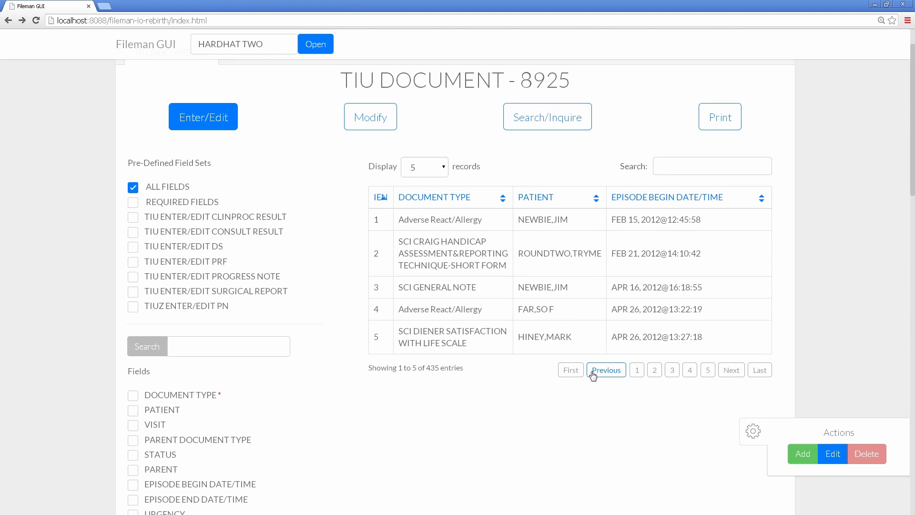
pyautogui.click(760, 370)
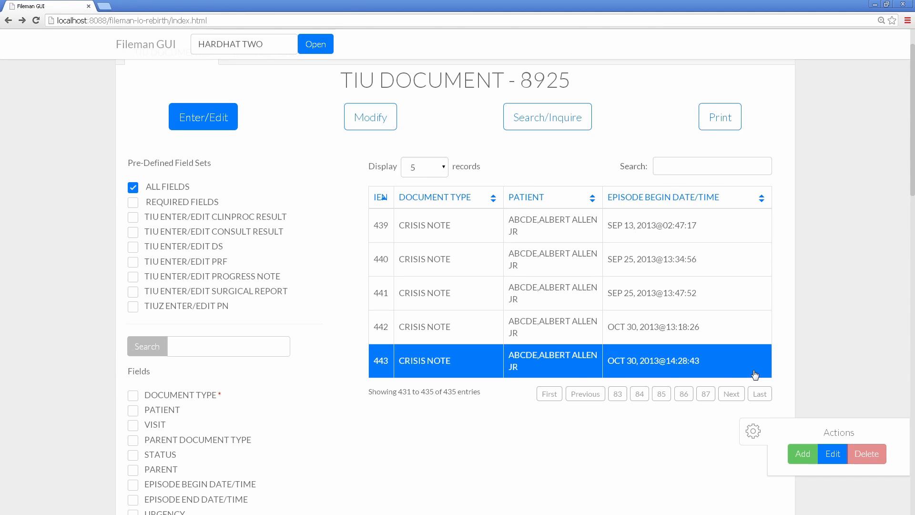
pyautogui.click(551, 396)
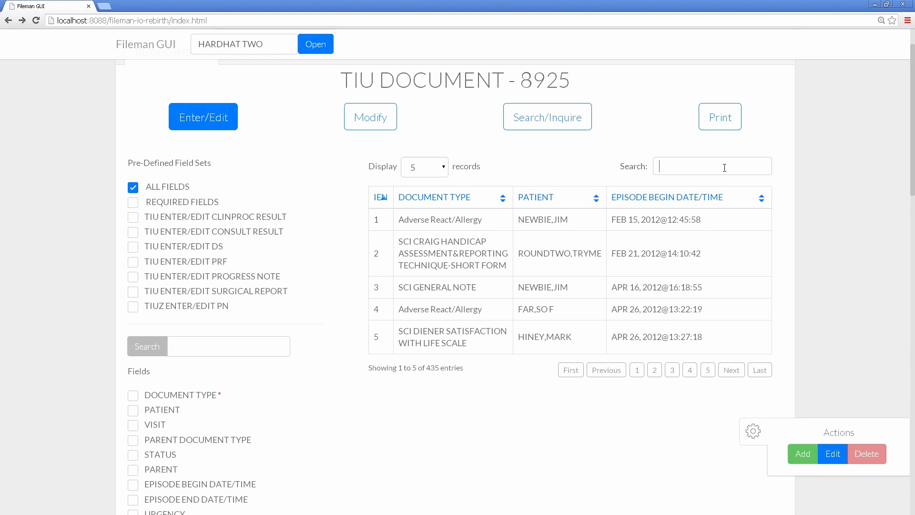
# Filter the record table by APR, and by a patient's last name
pyautogui.write('APR')
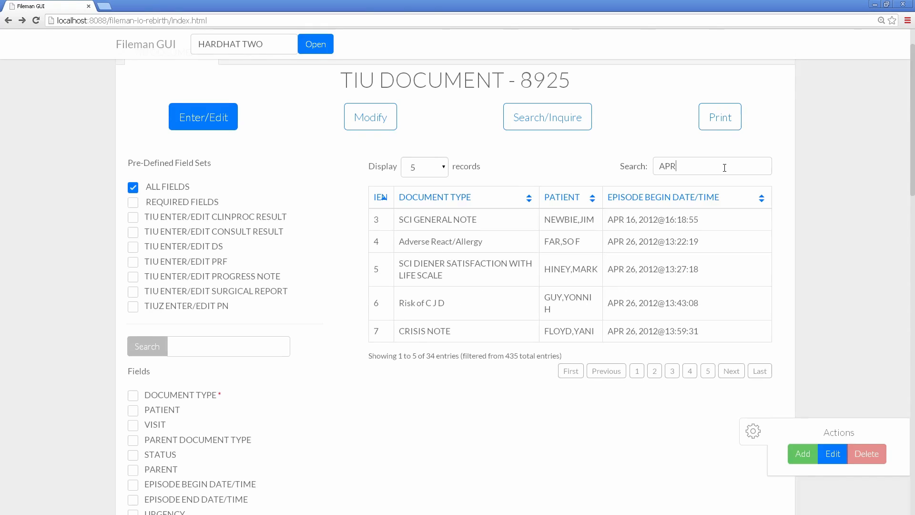
pyautogui.hotkey('ctrl', 'a')
pyautogui.write('NEWBI')
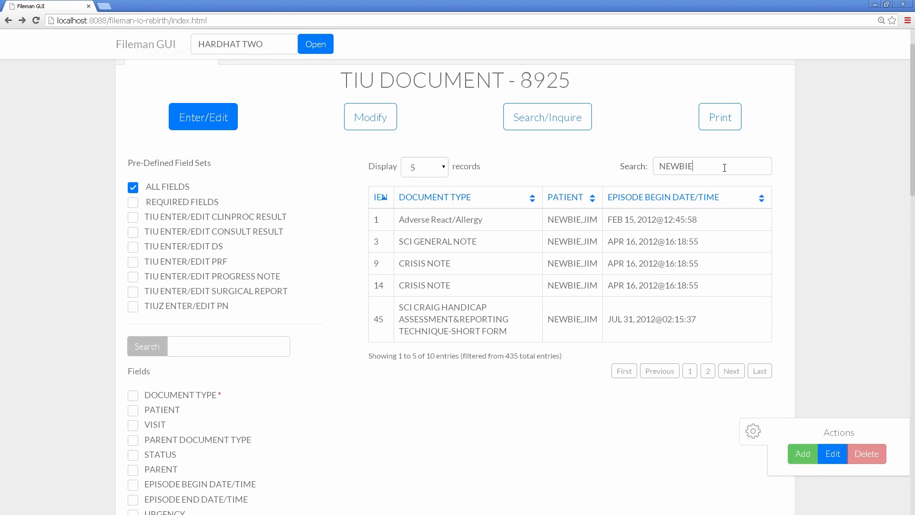
pyautogui.write('E')
# Filter the record table by CRISIS and clear the search
pyautogui.hotkey('ctrl', 'a')
pyautogui.write('CRISI')
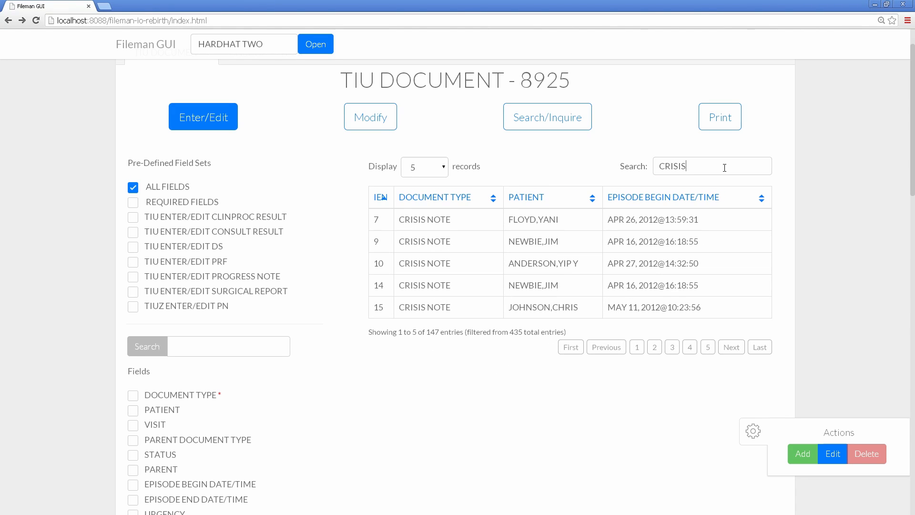
pyautogui.hotkey('ctrl', 'a')
pyautogui.press('BackSpace')
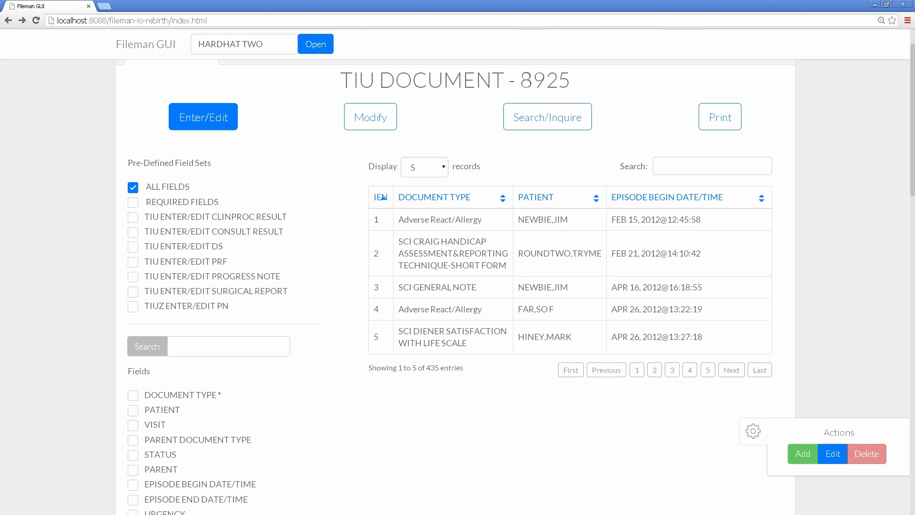
# Open the Adverse React/Allergy record with IEN 1 for editing
pyautogui.scroll(-1, 457, 286)
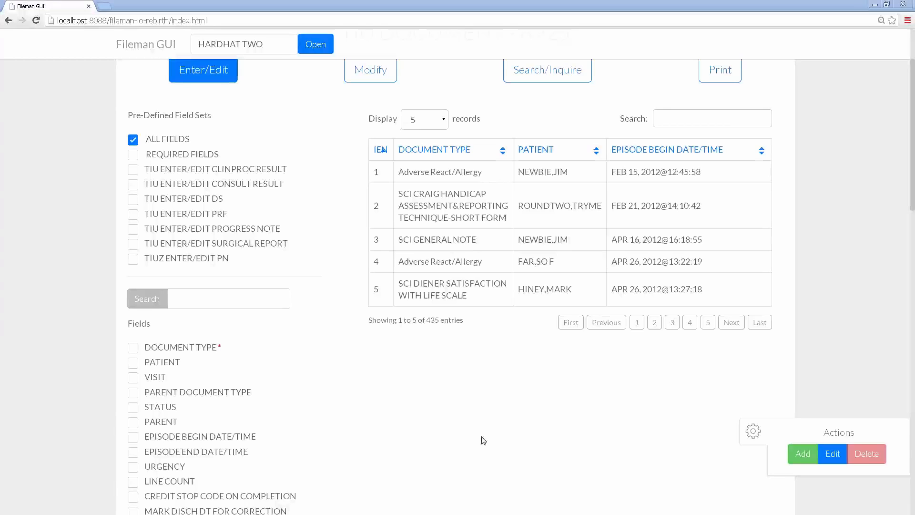
pyautogui.click(500, 177)
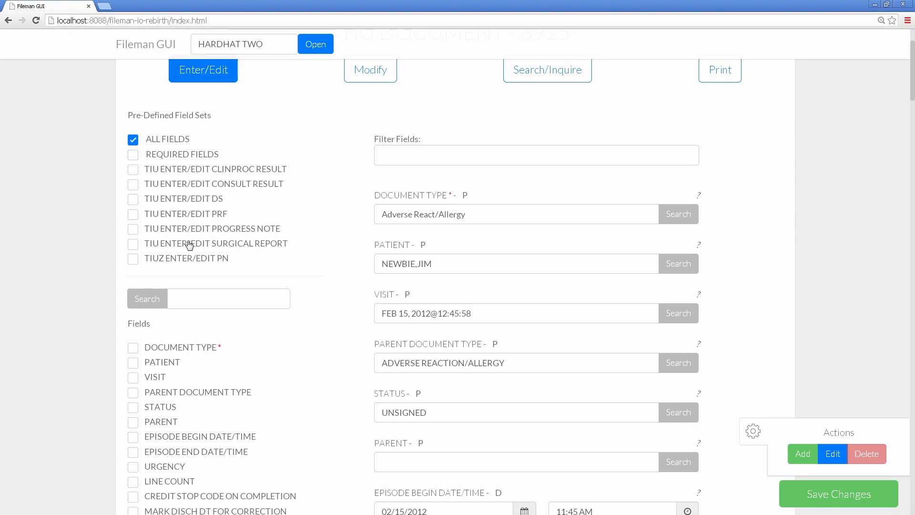
# Try the REQUIRED FIELDS, TIU ENTER/EDIT CLINPROC RESULT, TIU ENTER/EDIT PRF and TIU ENTER/EDIT PROGRESS NOTE field sets on the record's form
pyautogui.click(135, 159)
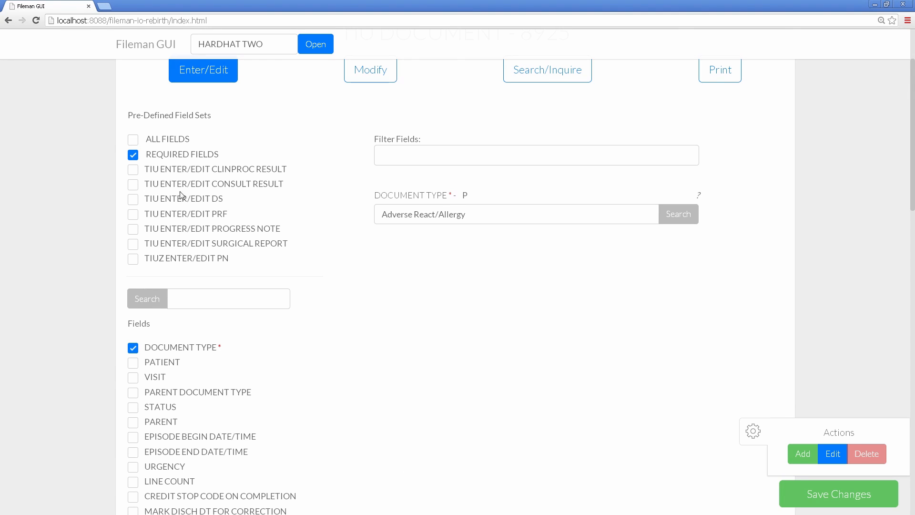
pyautogui.click(133, 171)
pyautogui.click(134, 220)
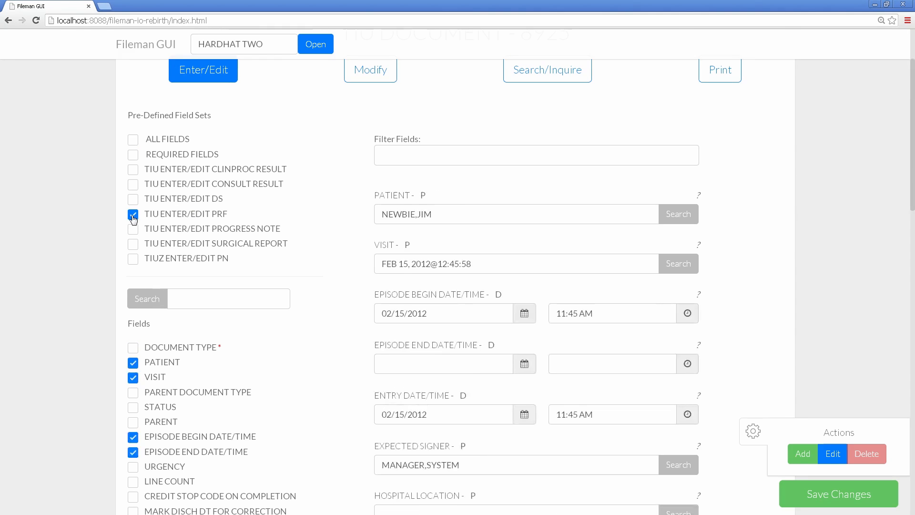
pyautogui.click(133, 230)
# Apply the TIU ENTER/EDIT CLINPROC RESULT field set and add the PARENT DOCUMENT TYPE field to the form
pyautogui.click(134, 172)
pyautogui.click(133, 394)
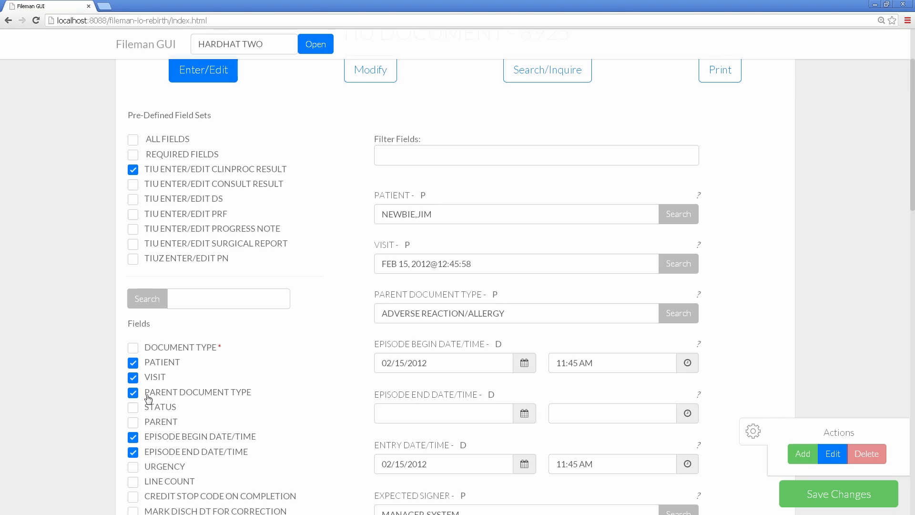
# Remove the PARENT DOCUMENT TYPE field from the form, and take the VISIT field off and add it back
pyautogui.click(131, 393)
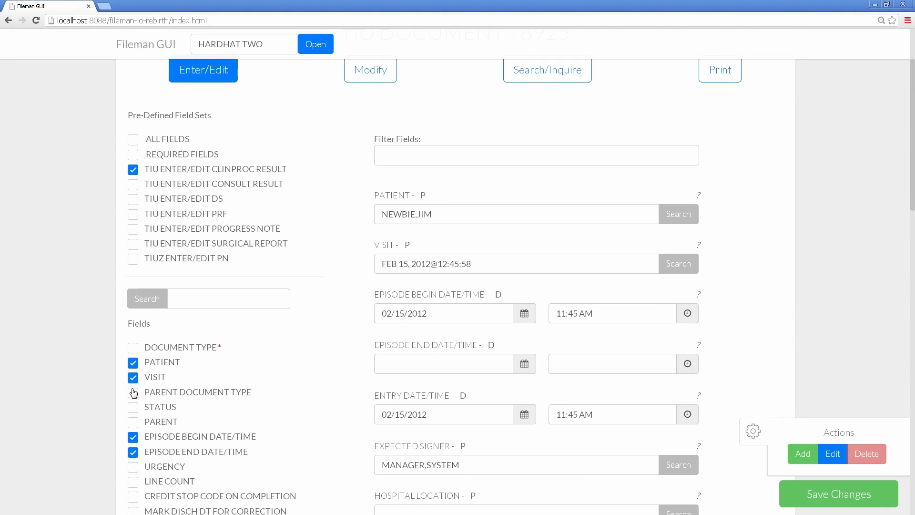
pyautogui.click(133, 382)
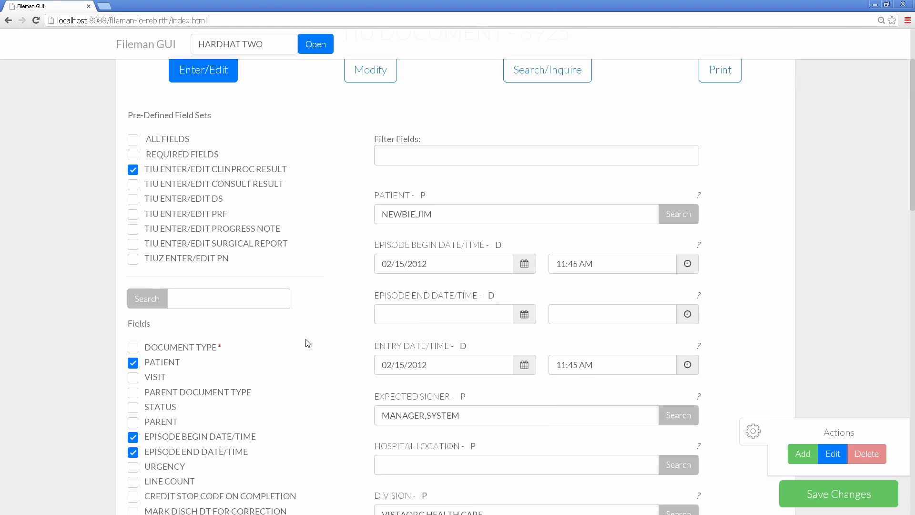
pyautogui.click(135, 381)
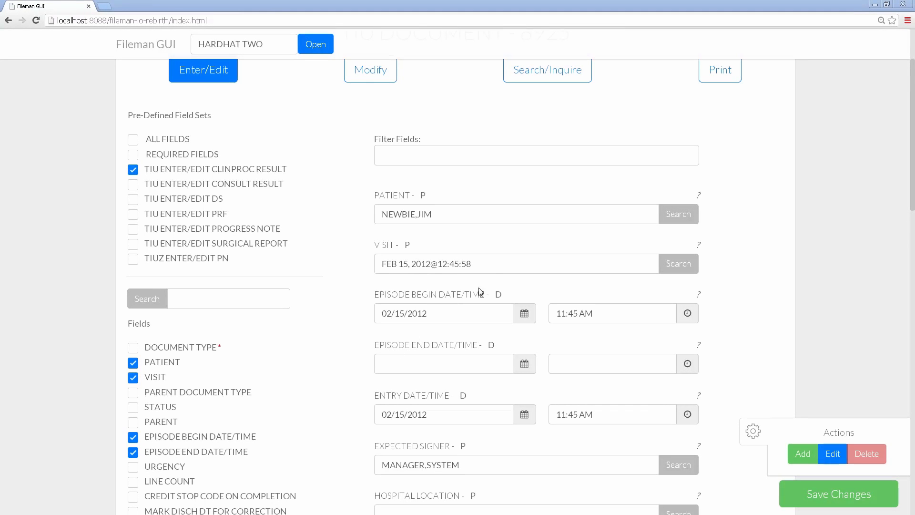
# Filter the form's fields by VISIT and by EPISODE, clearing the filter after each
pyautogui.click(478, 155)
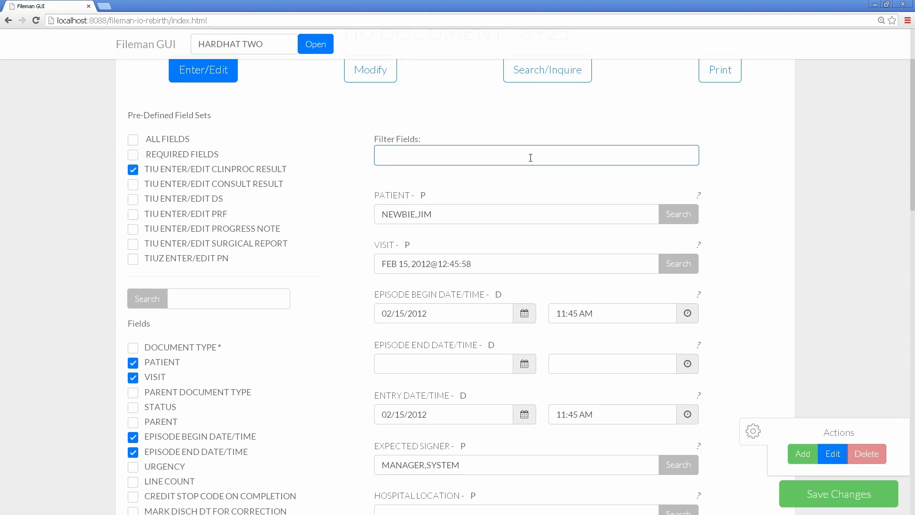
pyautogui.write('VISIT')
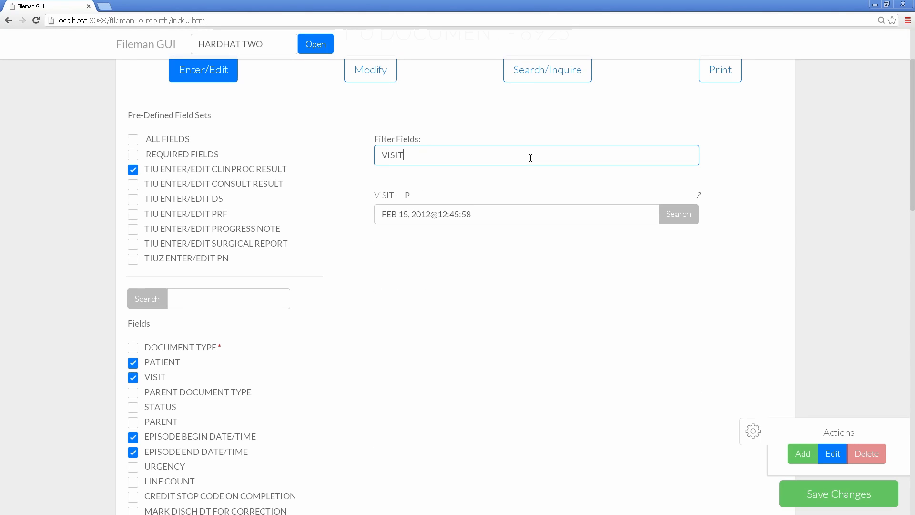
pyautogui.hotkey('ctrl', 'a')
pyautogui.press('BackSpace')
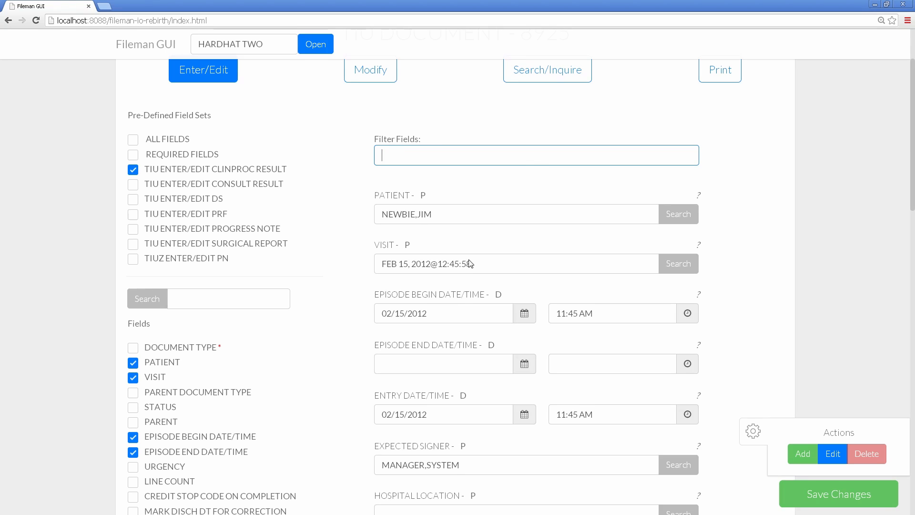
pyautogui.write('EPISODE')
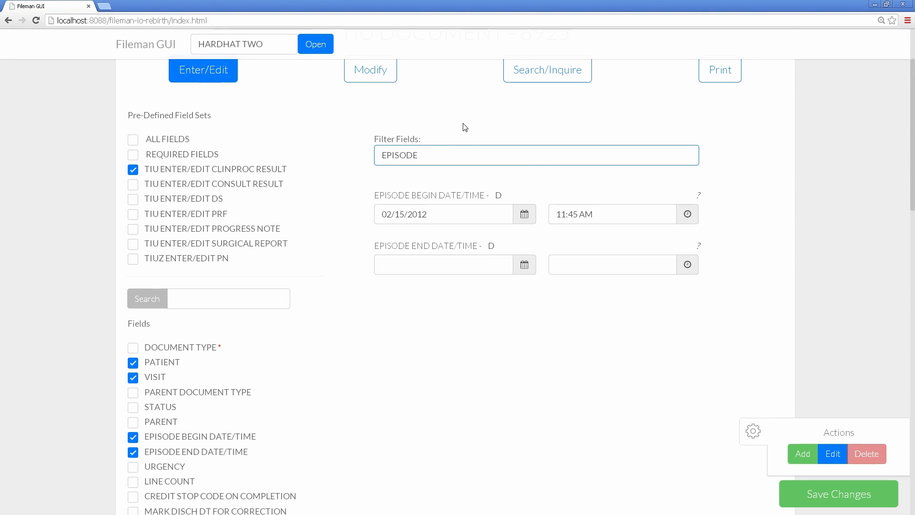
pyautogui.moveTo(470, 149); pyautogui.dragTo(239, 148)
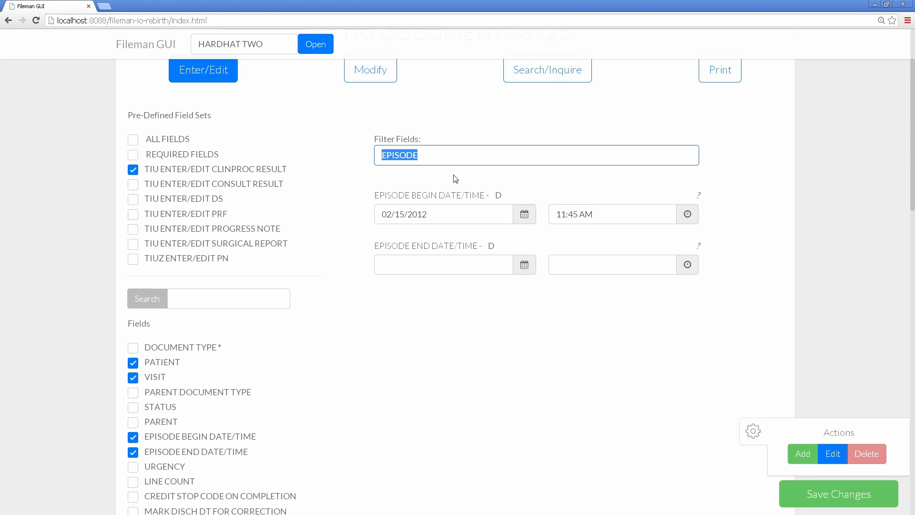
pyautogui.press('BackSpace')
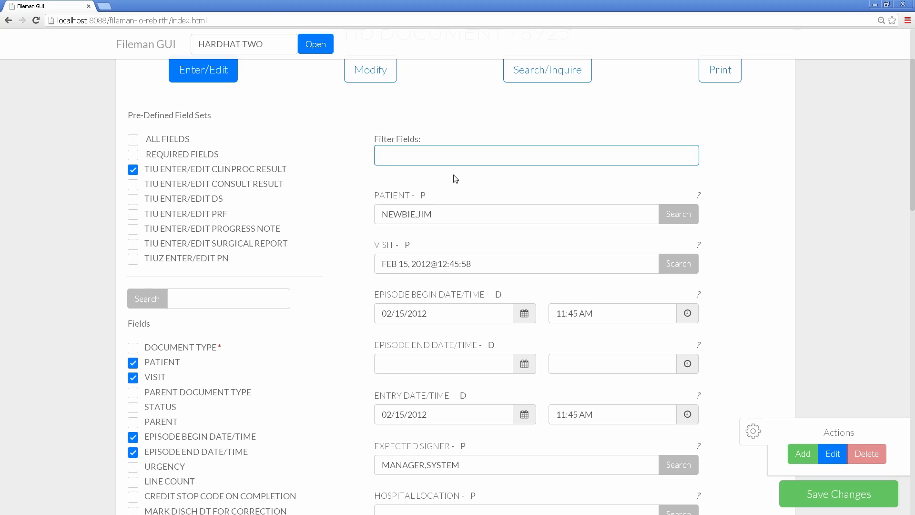
# Try the REQUIRED FIELDS set with the PATIENT, VISIT and PARENT DOCUMENT TYPE fields added to the form
pyautogui.click(133, 155)
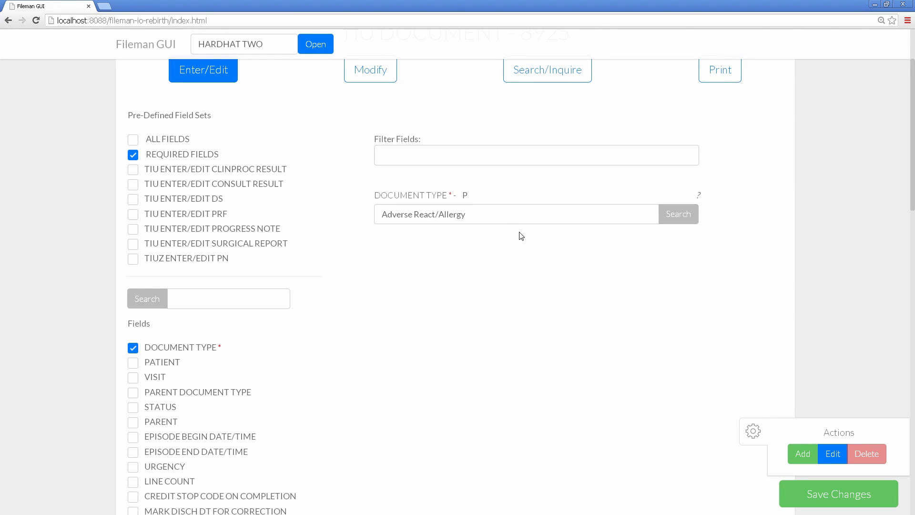
pyautogui.click(134, 363)
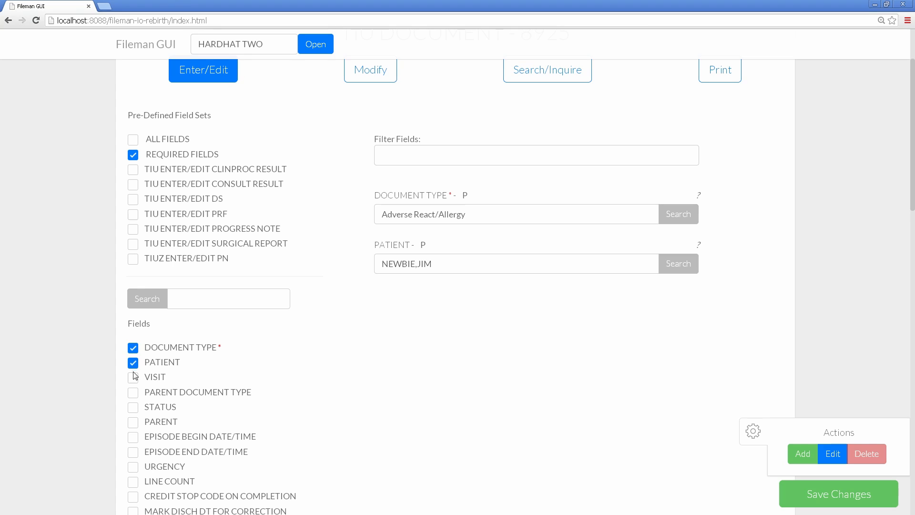
pyautogui.click(133, 377)
pyautogui.click(134, 393)
# Filter the form's fields by PARENT and clear the filter
pyautogui.click(464, 154)
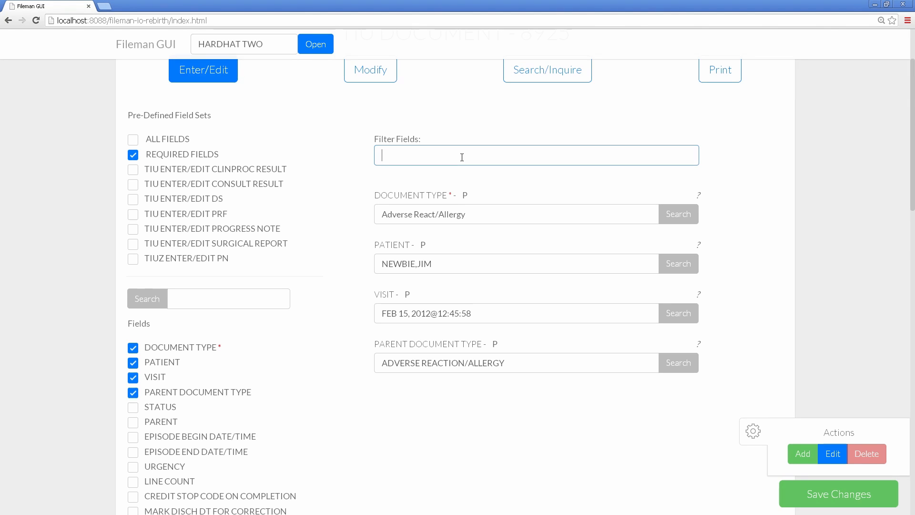
pyautogui.write('PARENT')
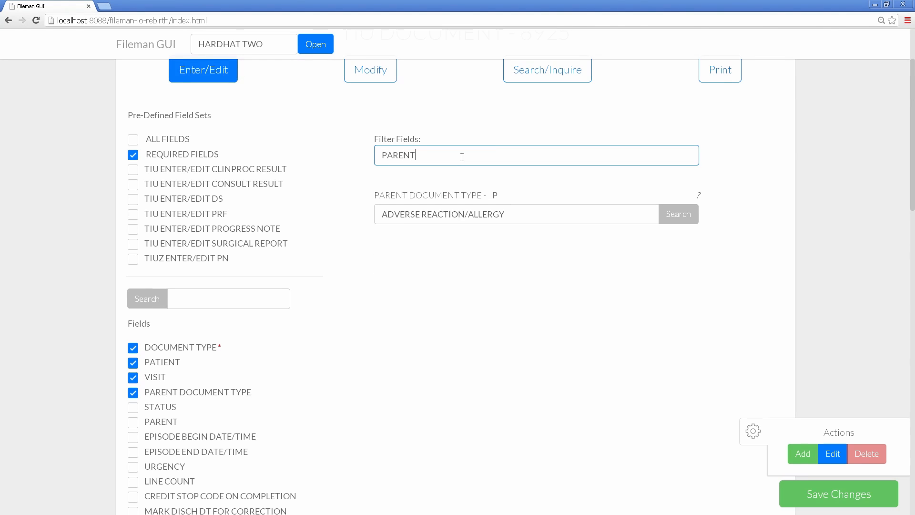
pyautogui.hotkey('ctrl', 'a')
pyautogui.press('BackSpace')
# Apply the ALL FIELDS set and view the help descriptions of fields such as VISIT and PARENT DOCUMENT TYPE
pyautogui.click(134, 139)
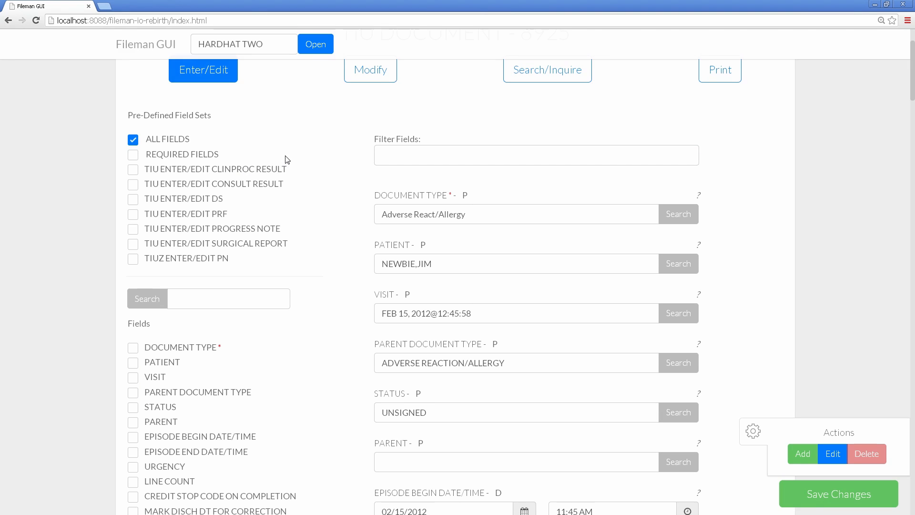
pyautogui.moveTo(699, 194)
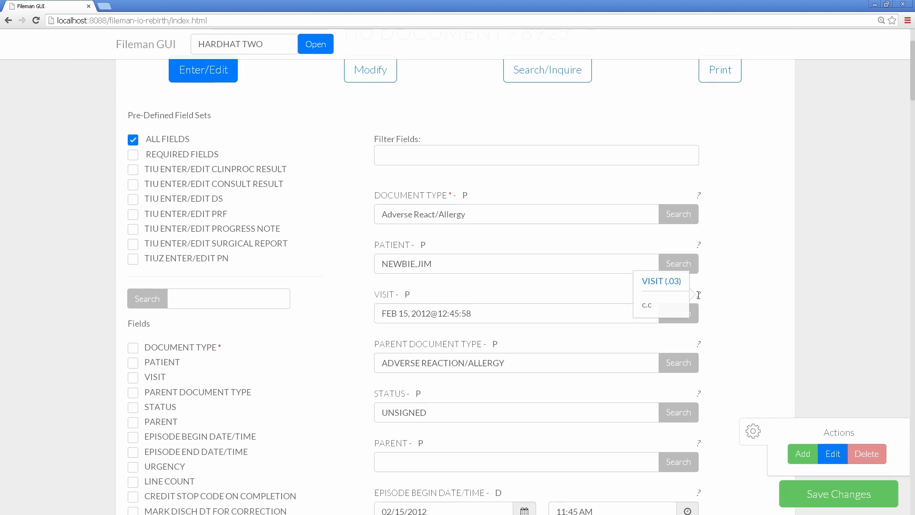
pyautogui.moveTo(698, 344)
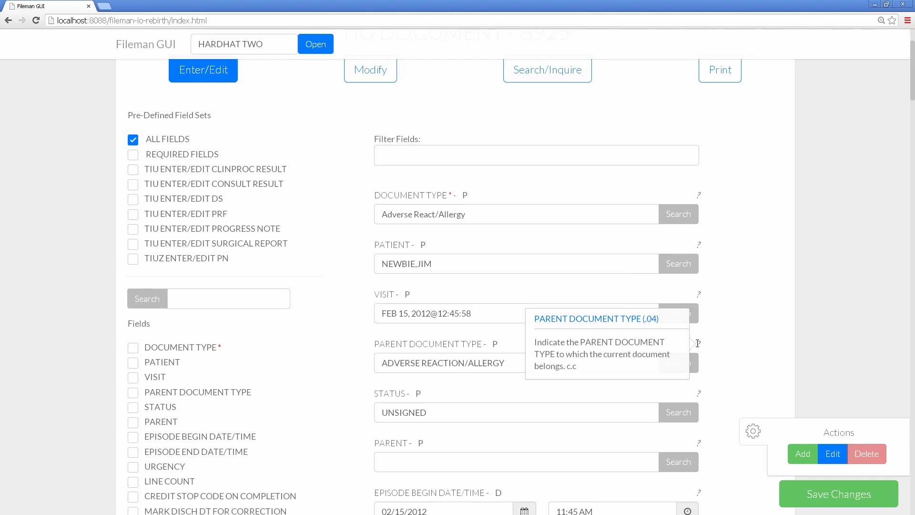
pyautogui.moveTo(700, 392)
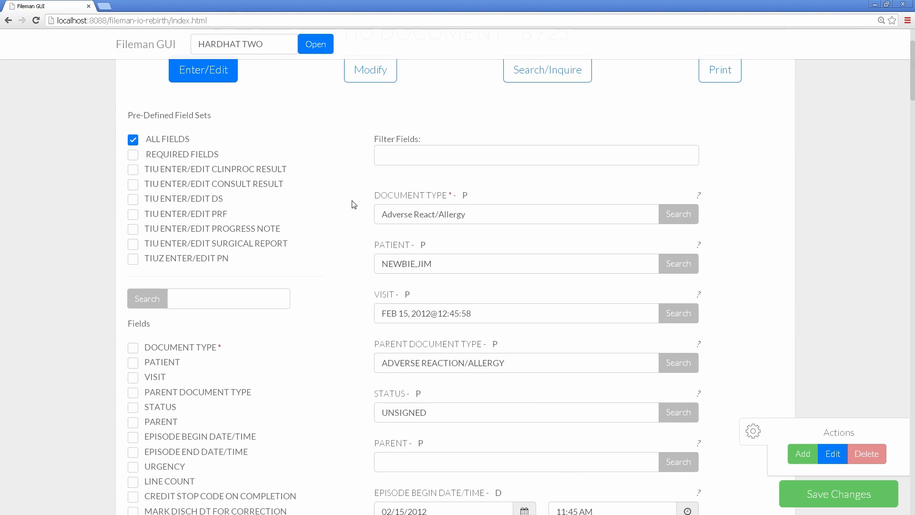
# Set the EPISODE BEGIN date of the record to 02/01/2012
pyautogui.scroll(-3, 358, 208)
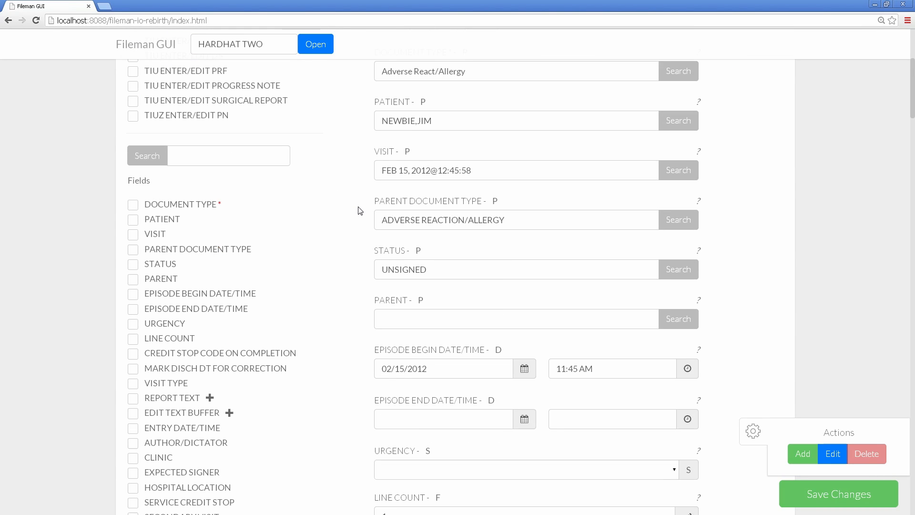
pyautogui.click(479, 373)
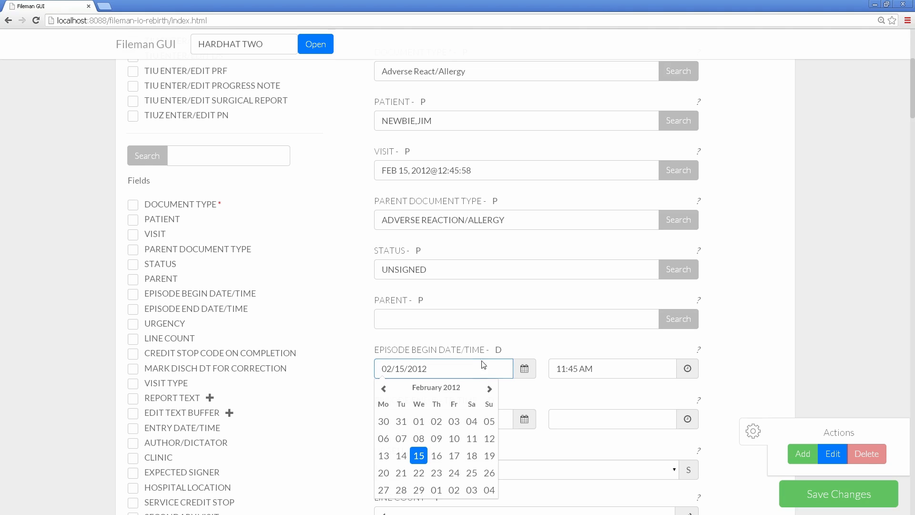
pyautogui.scroll(-1, 483, 366)
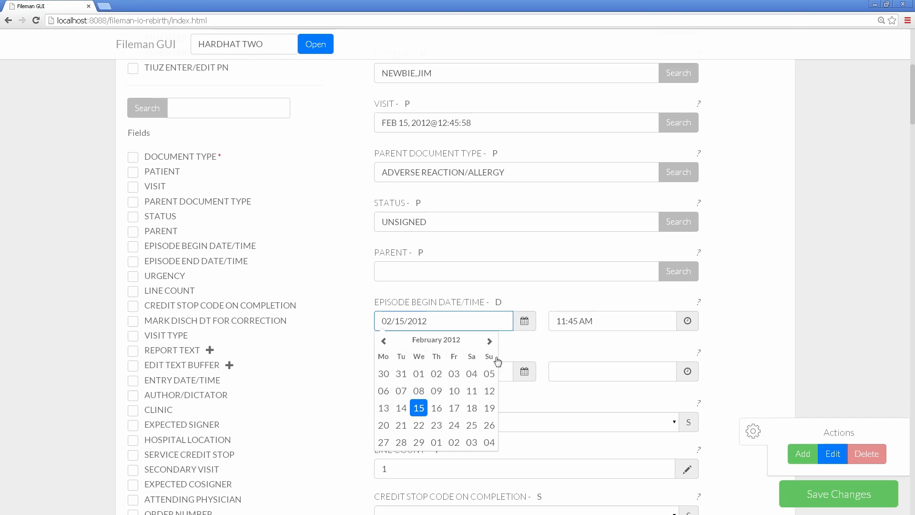
pyautogui.click(419, 373)
# Set the EPISODE BEGIN time of the record to 11:50 AM
pyautogui.click(688, 321)
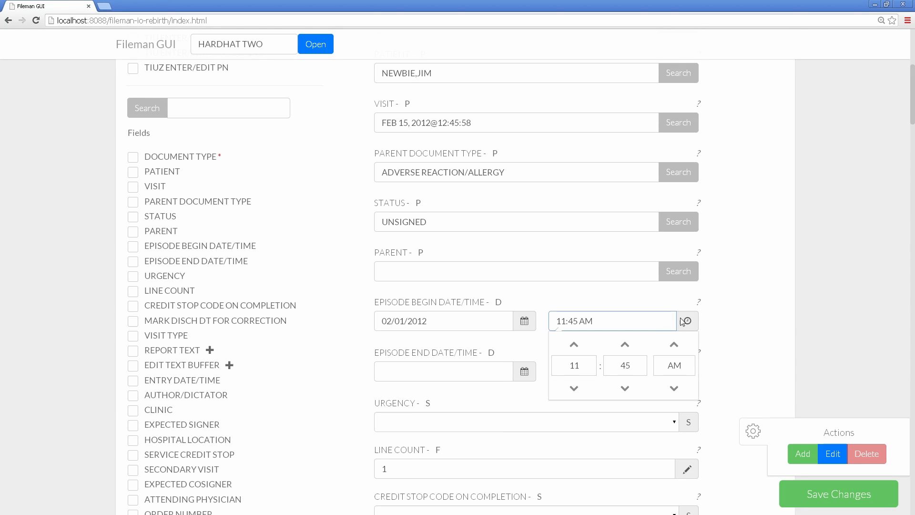
pyautogui.click(625, 345)
pyautogui.click(625, 345)
pyautogui.click(626, 345)
pyautogui.click(622, 346)
pyautogui.click(623, 346)
pyautogui.click(752, 321)
# Set the record's URGENCY field to priority
pyautogui.scroll(2, 736, 328)
pyautogui.scroll(2, 736, 328)
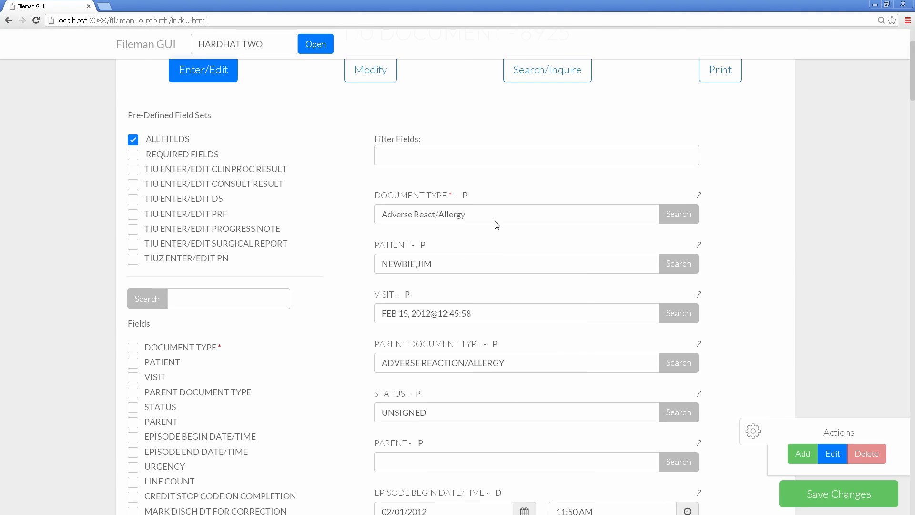
pyautogui.scroll(-3, 507, 336)
pyautogui.scroll(-2, 505, 336)
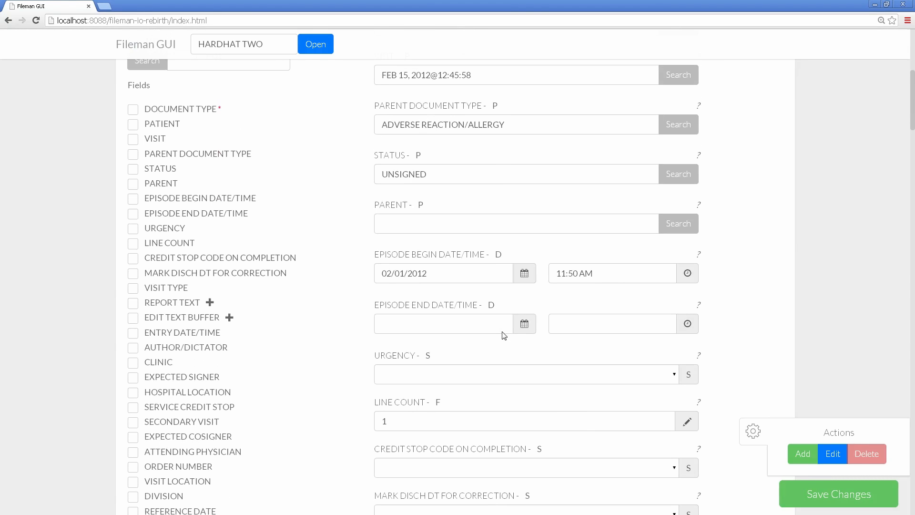
pyautogui.click(609, 374)
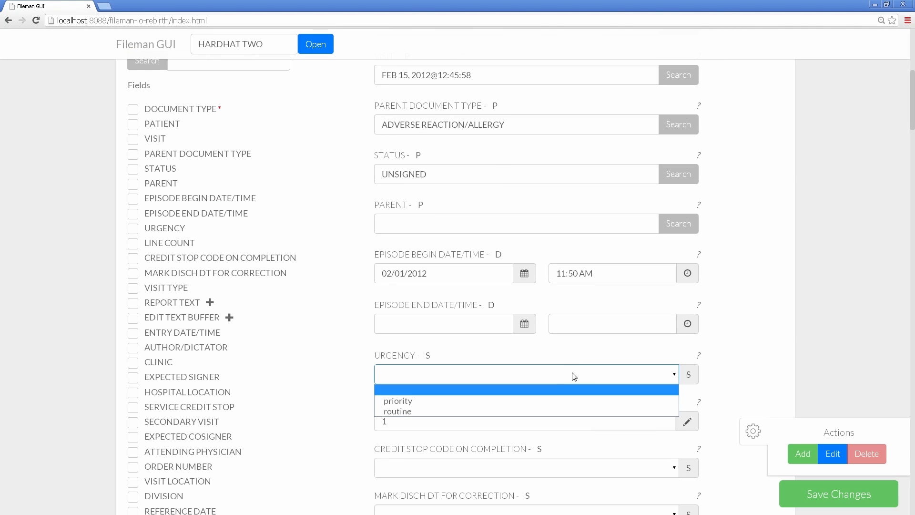
pyautogui.click(528, 404)
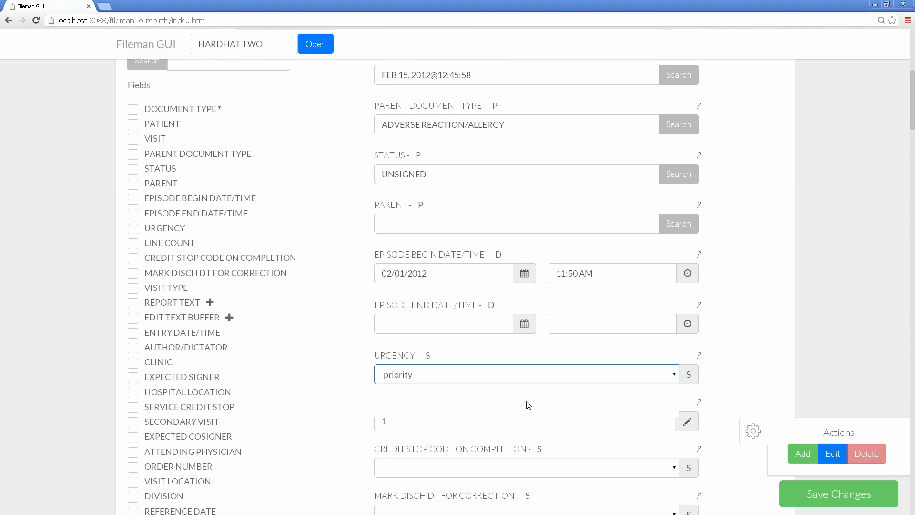
# Look over the remaining fields of the form and save the changes to the record
pyautogui.scroll(-3, 686, 303)
pyautogui.scroll(-6, 686, 304)
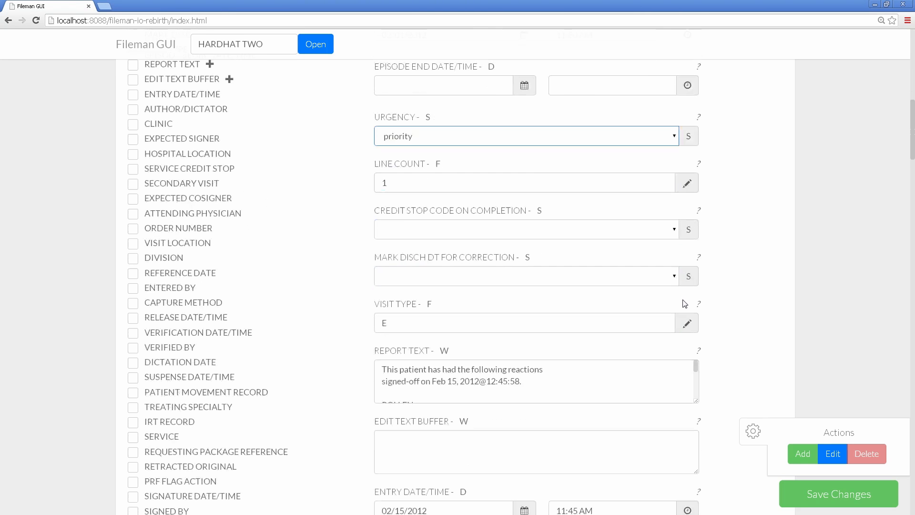
pyautogui.scroll(15, 731, 363)
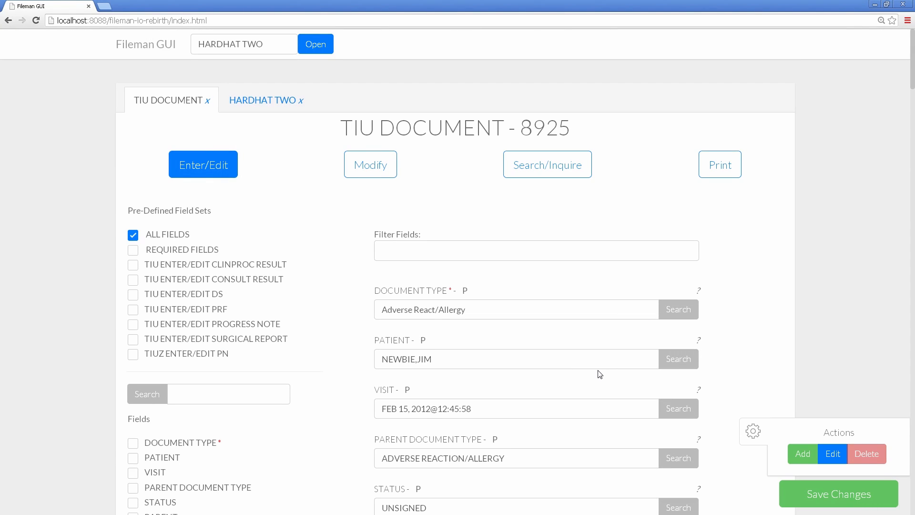
pyautogui.click(809, 496)
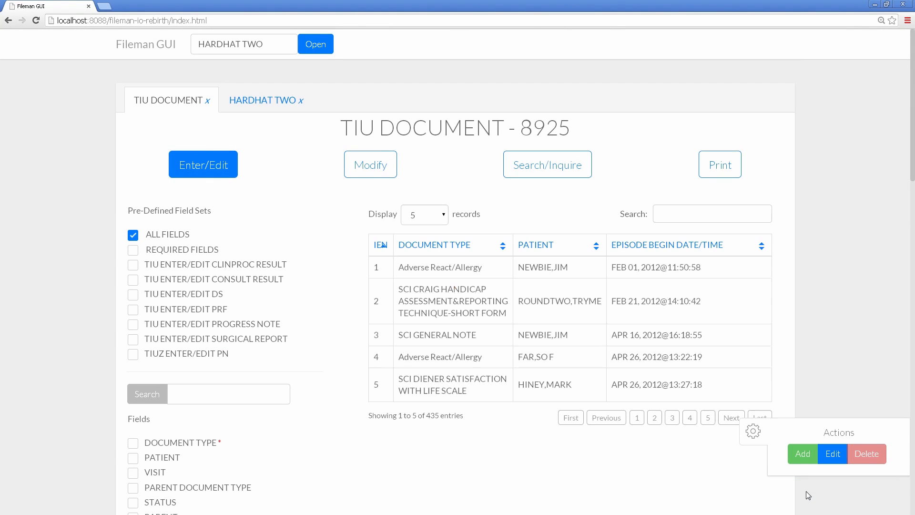
# Reopen the Adverse React/Allergy record with IEN 1 and check its EPISODE BEGIN DATE/TIME and URGENCY fields
pyautogui.click(504, 273)
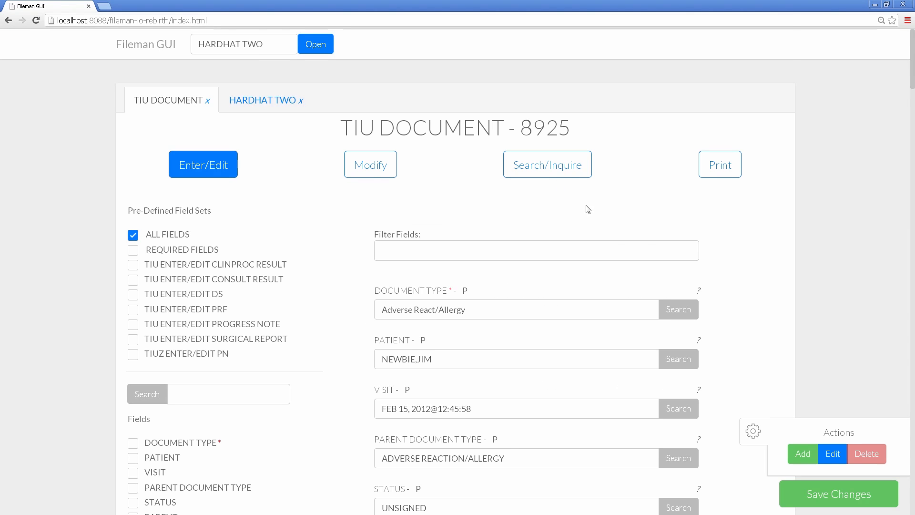
pyautogui.scroll(-2, 674, 230)
pyautogui.scroll(-5, 676, 231)
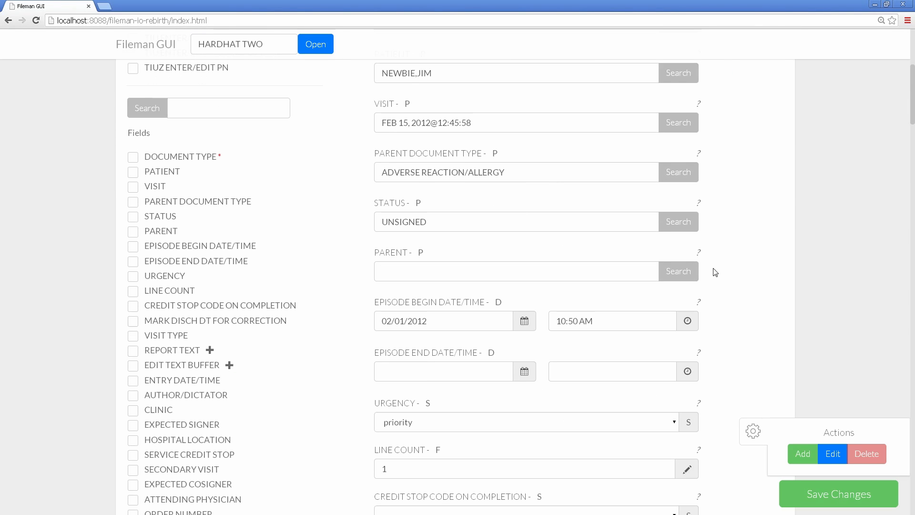
pyautogui.scroll(-1, 752, 281)
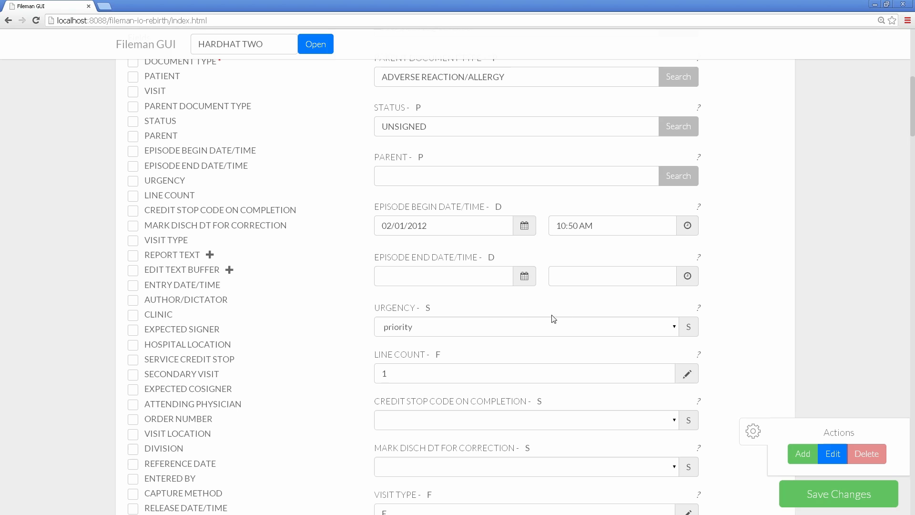
pyautogui.scroll(7, 700, 304)
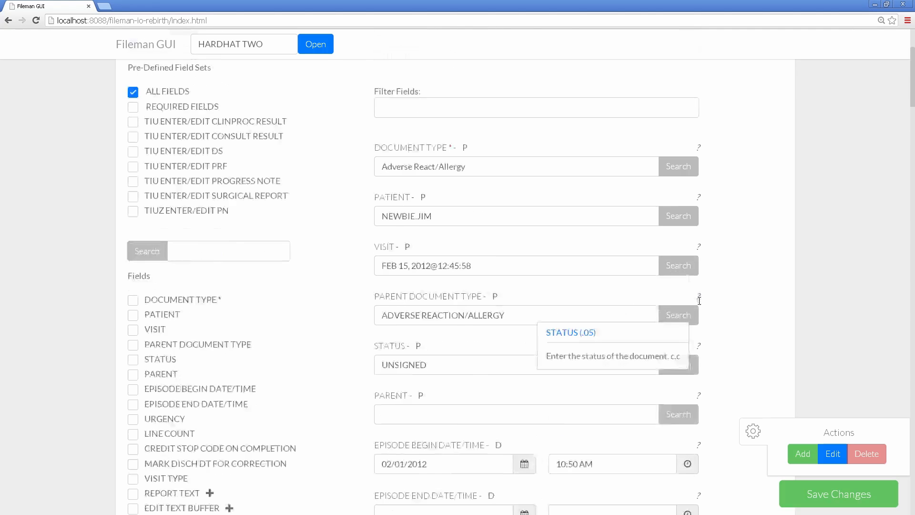
# Switch to the Cache terminal and highlight the record's EPISODE BEGIN DATE/TIME and URGENCY lines to check the saved values
pyautogui.hotkey('alt', 'Tab')
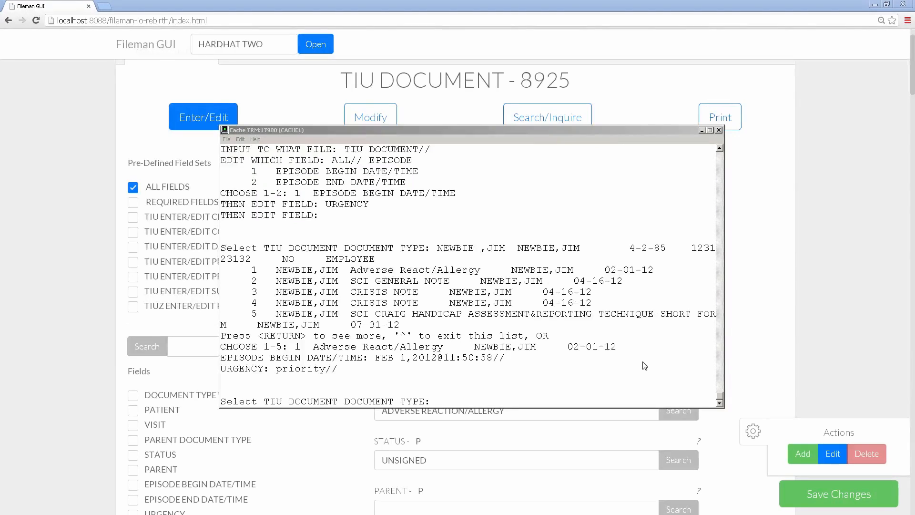
pyautogui.moveTo(338, 369); pyautogui.dragTo(211, 358)
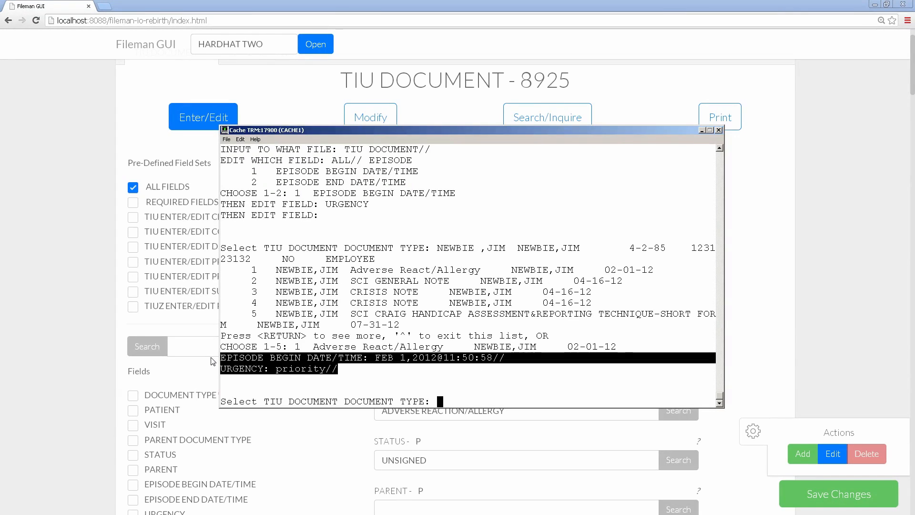
pyautogui.click(466, 389)
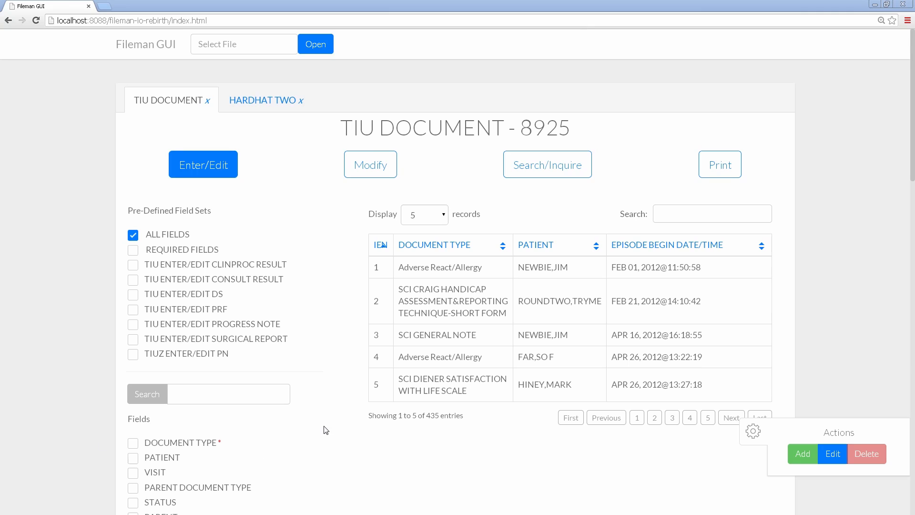
# Open TEST FILE and display its entries for entering and editing
pyautogui.click(258, 41)
pyautogui.write('TEST FIL')
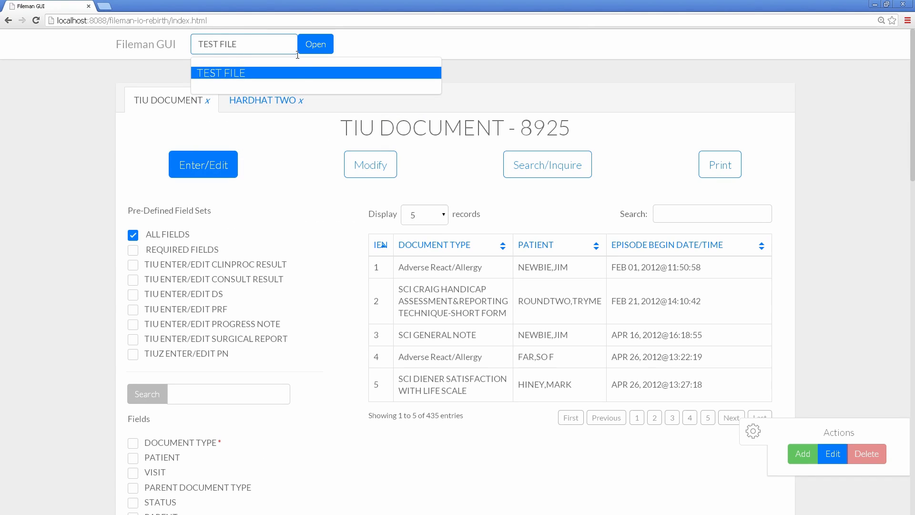
pyautogui.write('E')
pyautogui.click(313, 53)
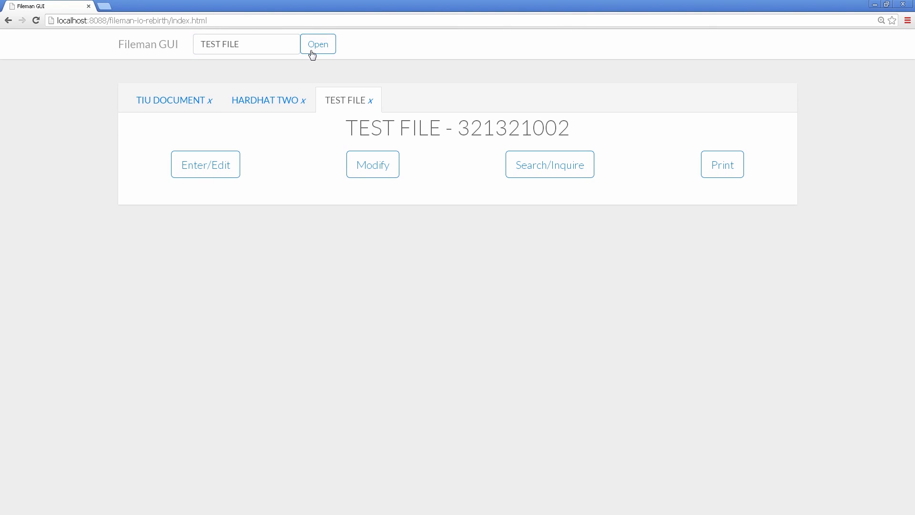
pyautogui.click(205, 176)
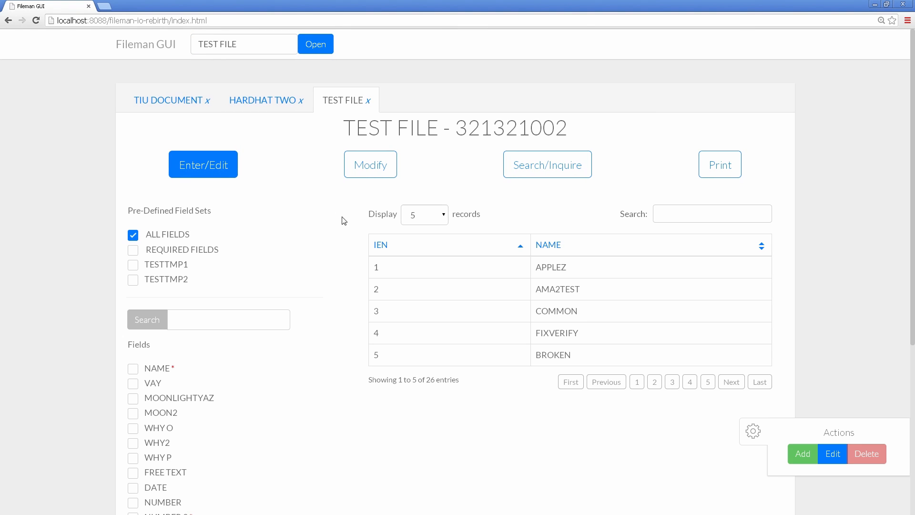
# Open the APPLEZ record and filter its fields by MULTIPLE
pyautogui.click(437, 275)
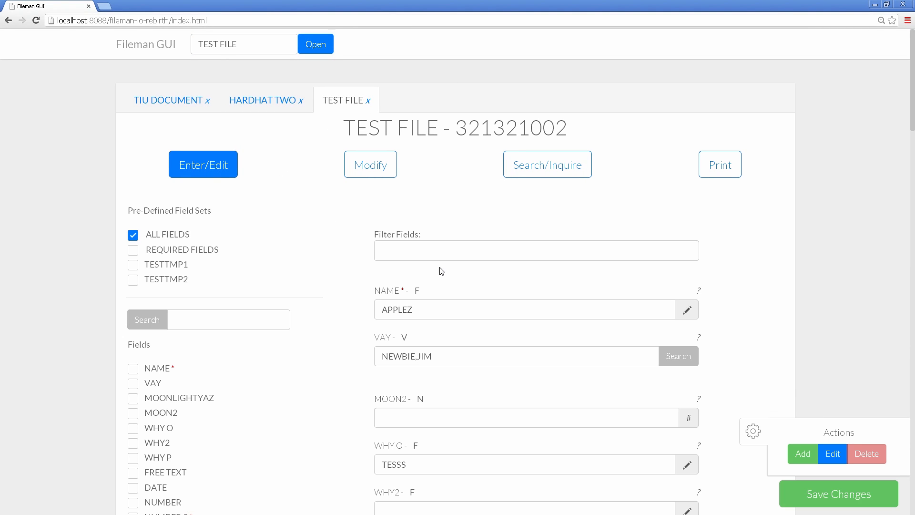
pyautogui.write('MULTIPLE')
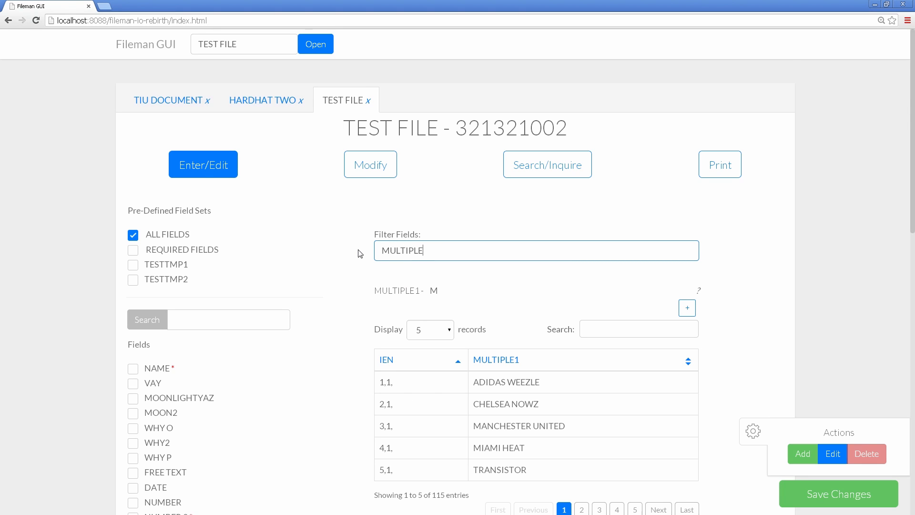
pyautogui.scroll(-3, 360, 253)
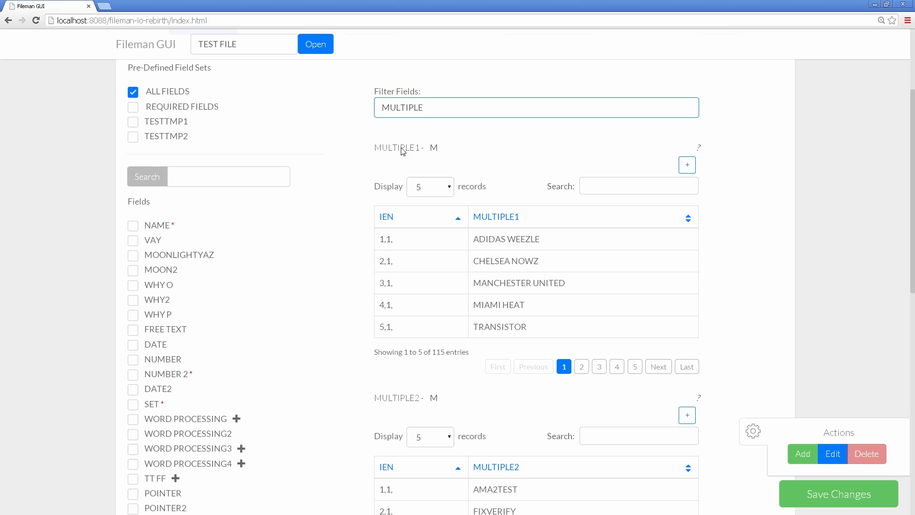
# Switch to the Cache terminal, start FileMan with D Q^DI, and choose option 1 with TEST FILE as the input file
pyautogui.hotkey('alt', 'Tab')
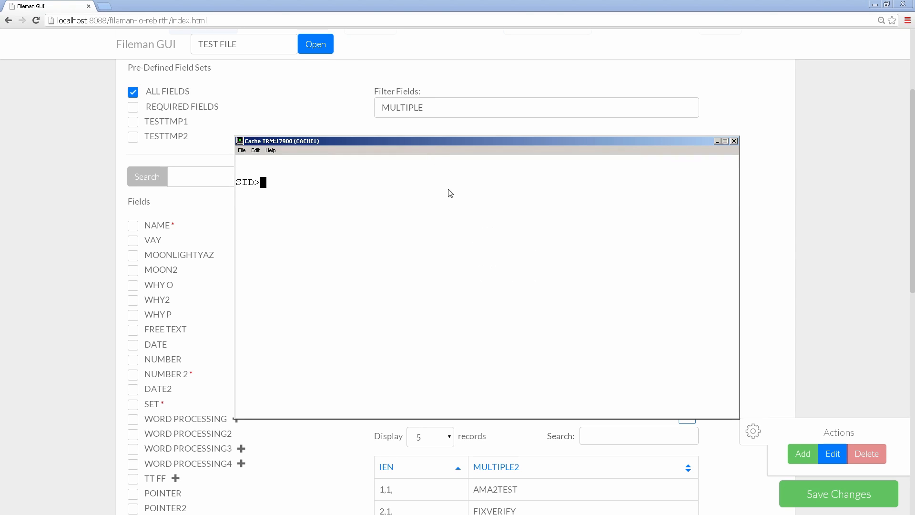
pyautogui.write('D Q^DI')
pyautogui.press('Return')
pyautogui.write('1')
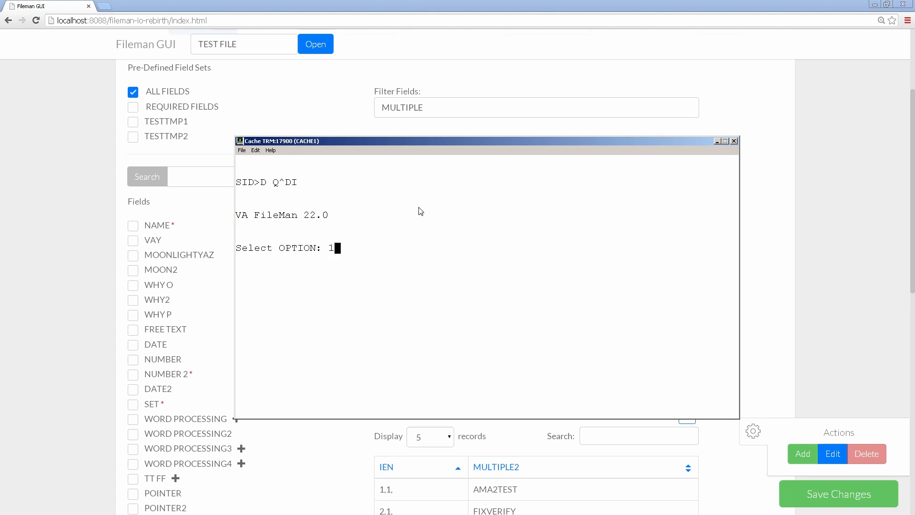
pyautogui.press('Return')
pyautogui.write('TEST FILE')
pyautogui.press('Return')
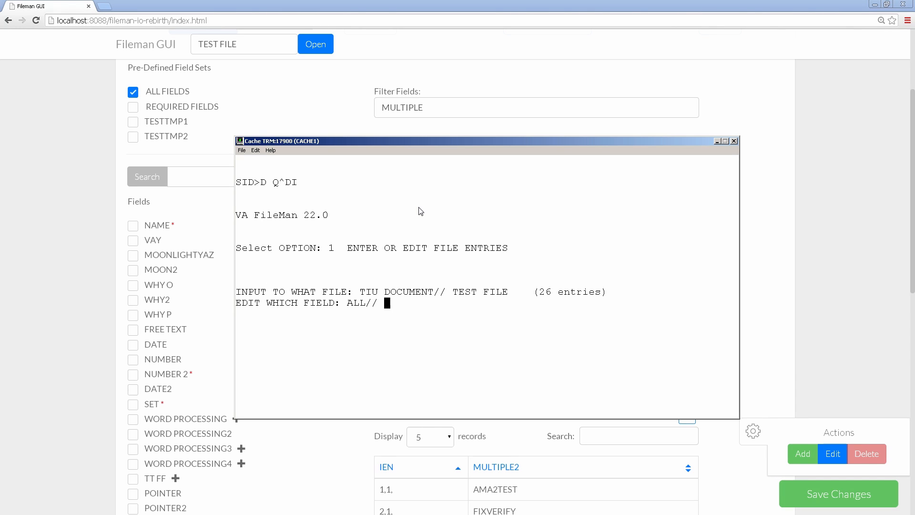
# Choose MULTIPLE1 as the field to edit and list its available sub-fields with ?
pyautogui.write('MULTIPLE1')
pyautogui.press('Return')
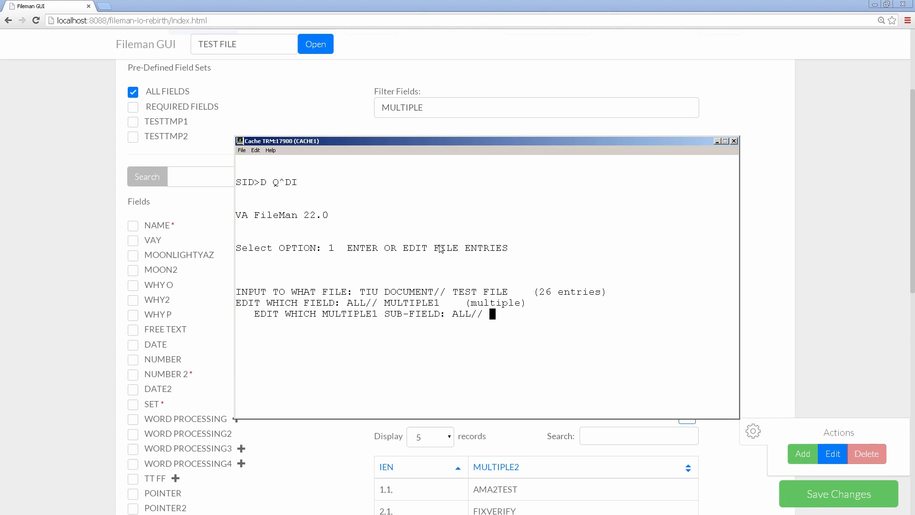
pyautogui.write('?')
pyautogui.press('Return')
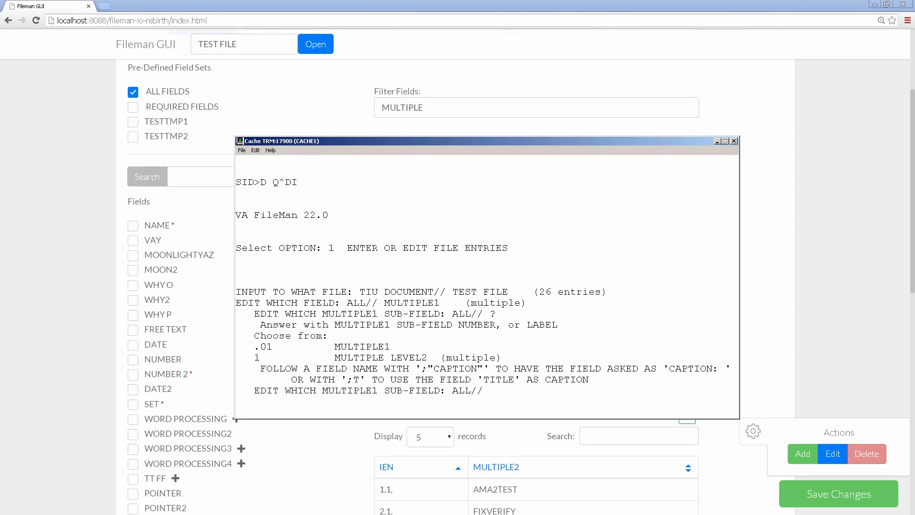
# Switch back to Fileman GUI and expand MULTIPLE1 and its MULTIPLE LEVEL2 sub-field in the list of fields
pyautogui.hotkey('alt', 'Tab')
pyautogui.click(576, 285)
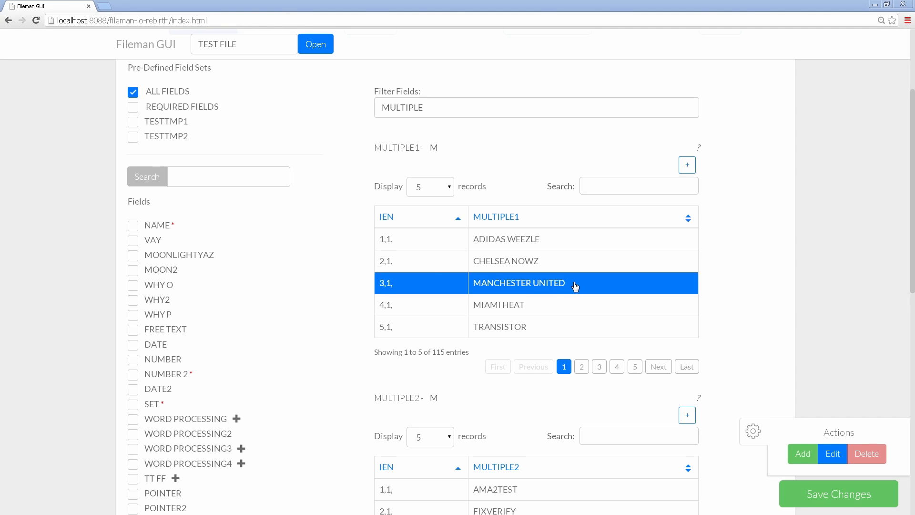
pyautogui.scroll(-3, 308, 312)
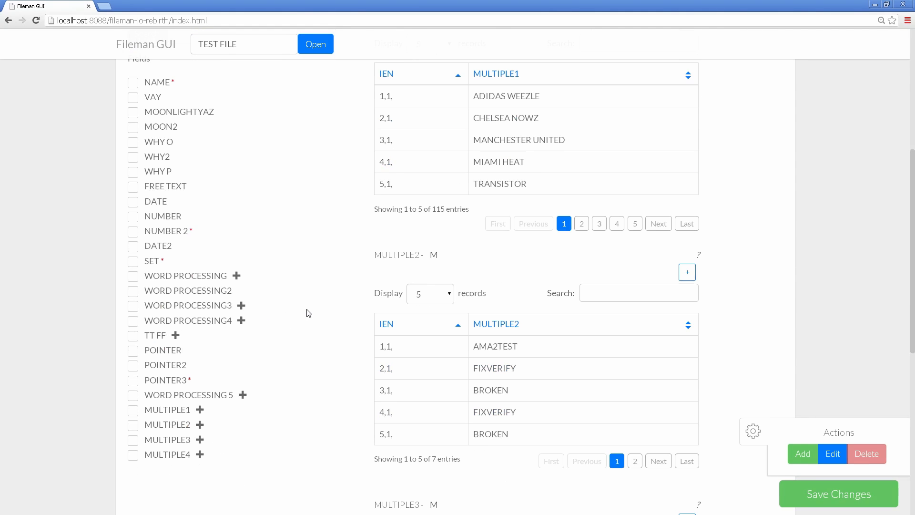
pyautogui.click(200, 409)
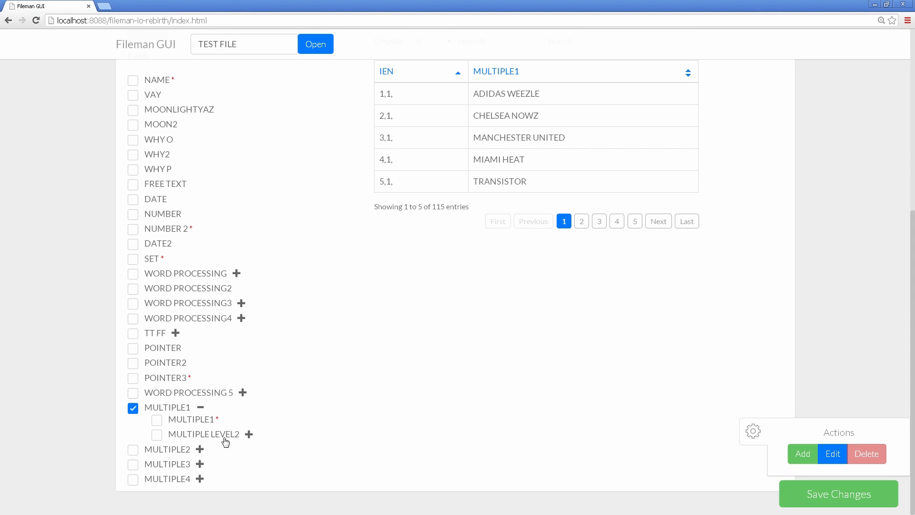
pyautogui.click(249, 436)
pyautogui.scroll(-3, 272, 441)
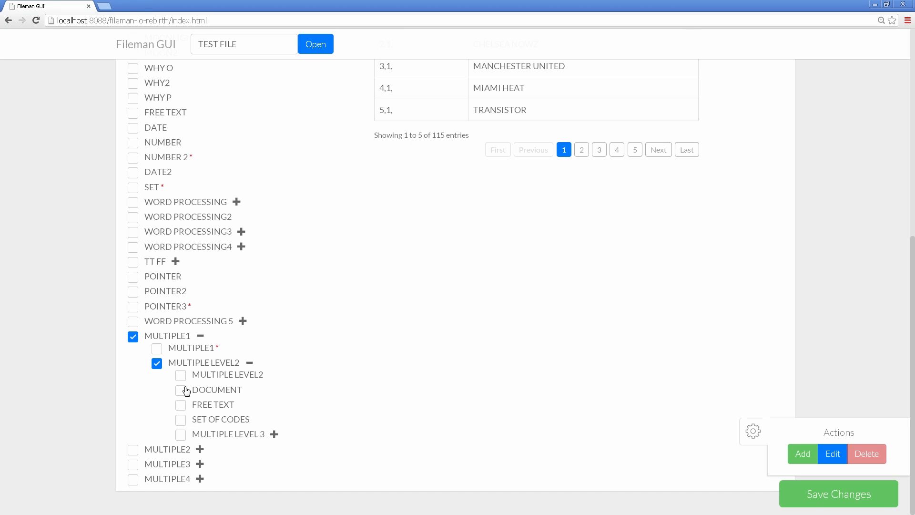
# Deselect MULTIPLE LEVEL2 and MULTIPLE1 in the list of fields
pyautogui.click(157, 364)
pyautogui.click(133, 408)
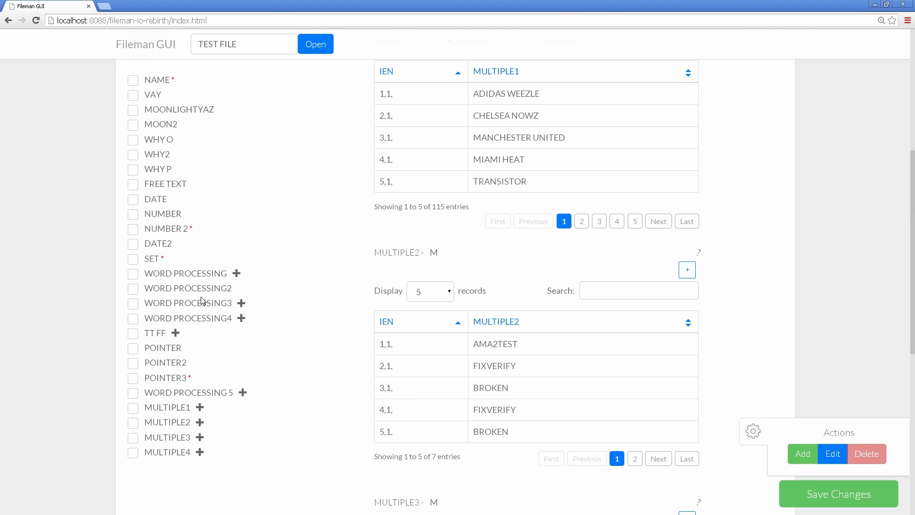
pyautogui.scroll(5, 202, 300)
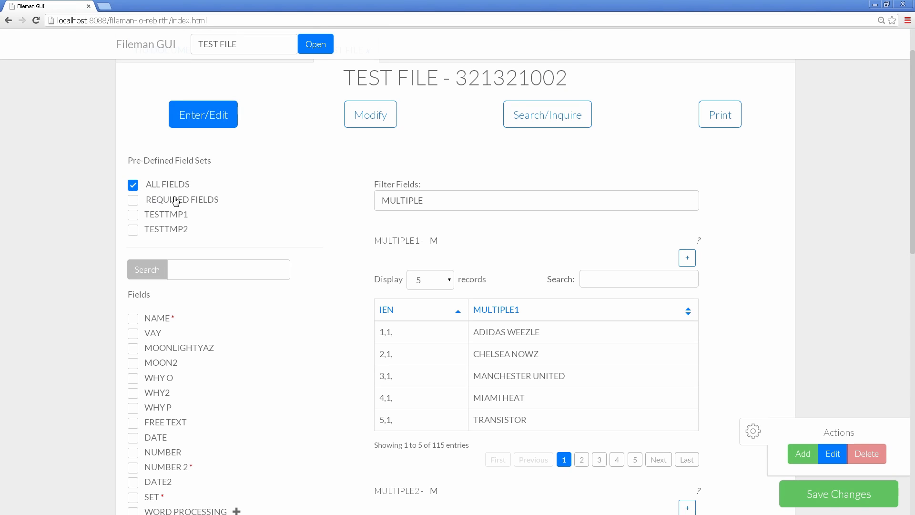
# Open the ADIDAS WEEZLE entry of the MULTIPLE1 field for editing
pyautogui.doubleClick(559, 198)
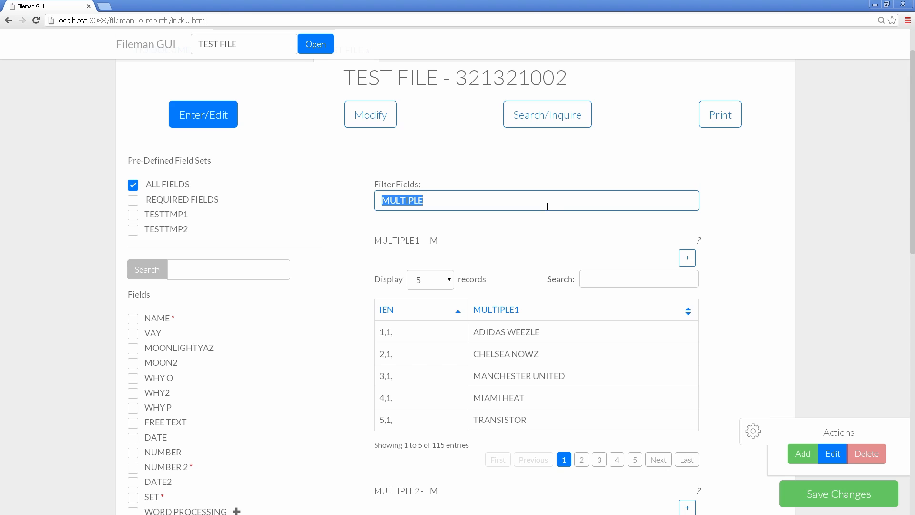
pyautogui.click(544, 230)
pyautogui.click(537, 329)
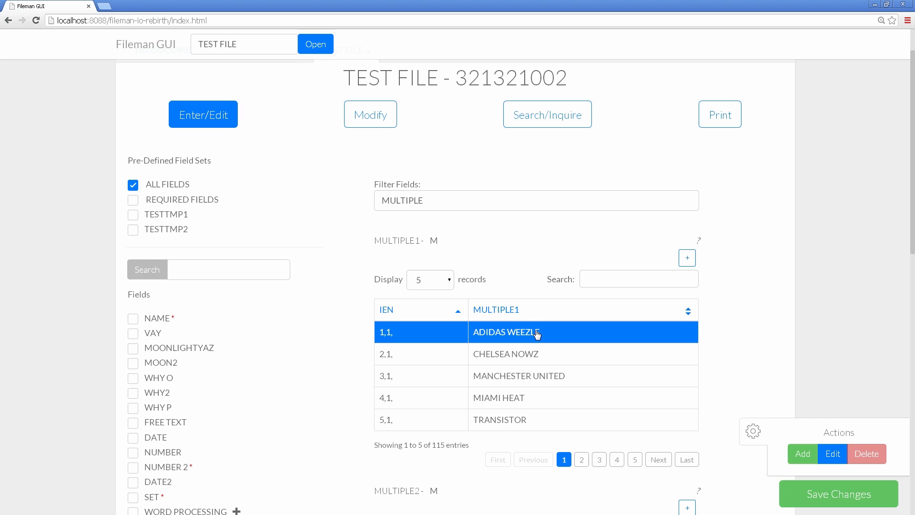
pyautogui.click(688, 258)
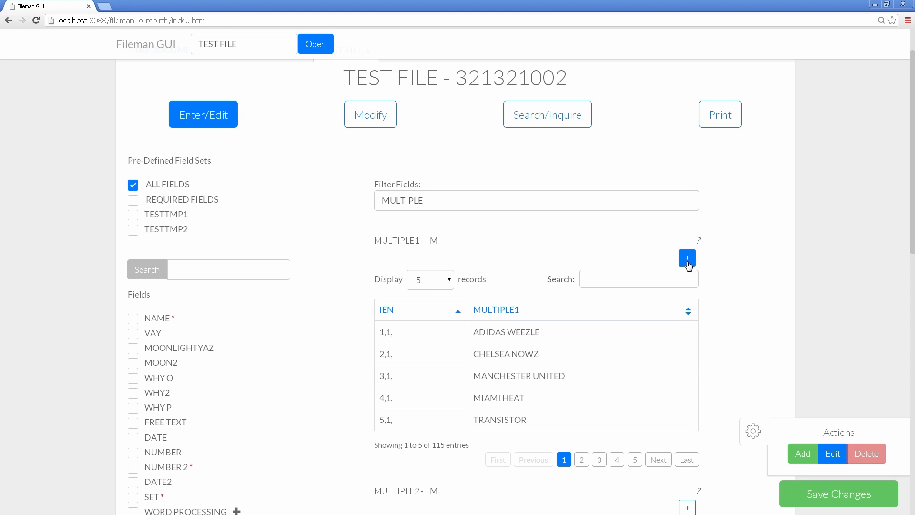
pyautogui.click(547, 331)
pyautogui.doubleClick(556, 332)
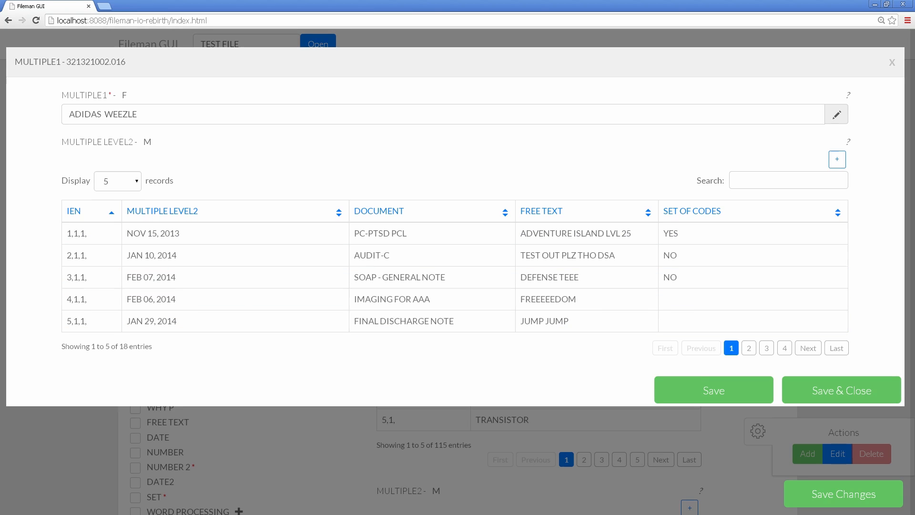
# Accept ALL at the MULTIPLE1 sub-field prompt in the Cache terminal and return to the open entry in Fileman GUI
pyautogui.moveTo(0, 160); pyautogui.dragTo(639, 152)
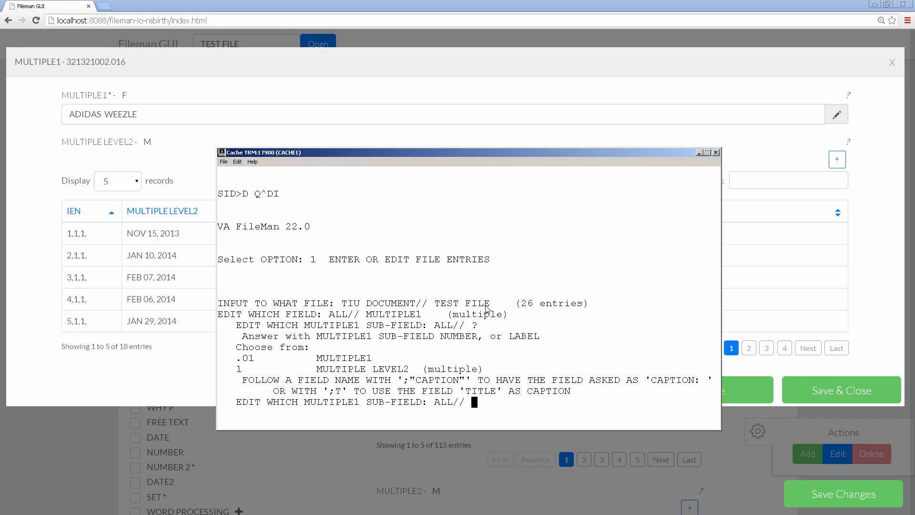
pyautogui.press('Return')
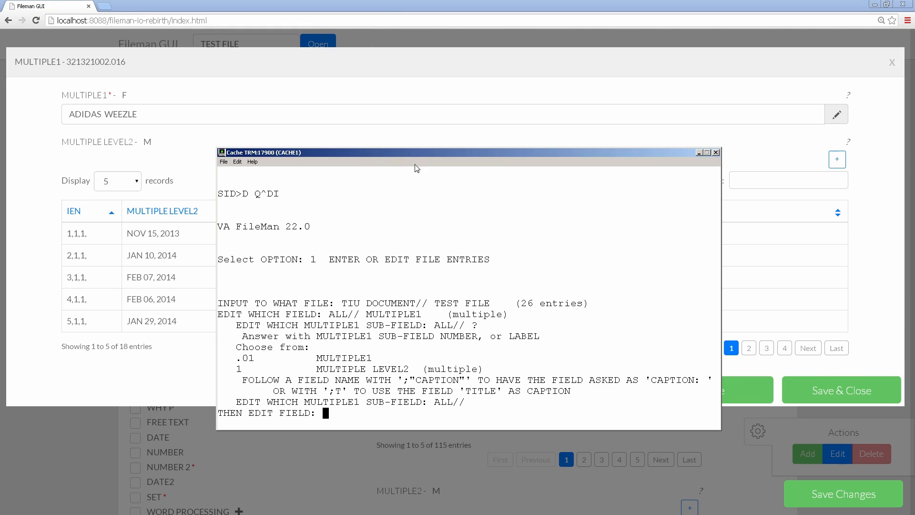
pyautogui.hotkey('alt', 'Tab')
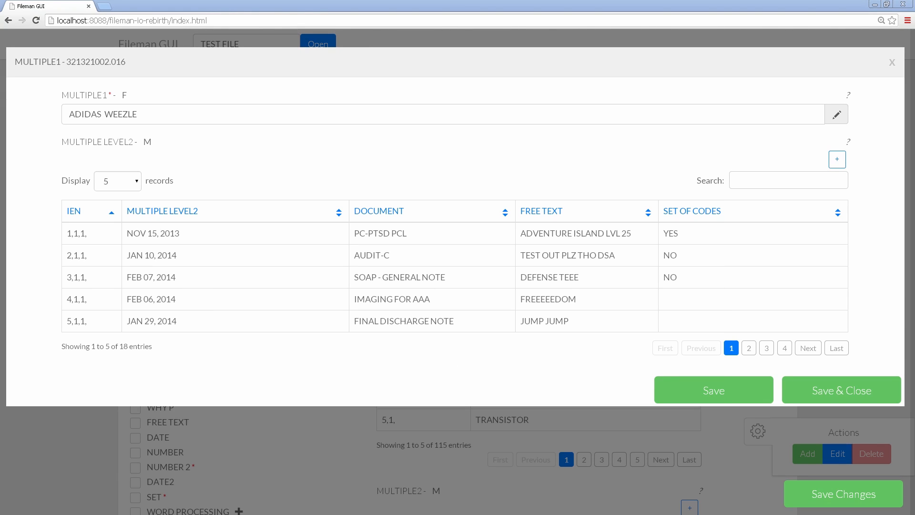
# Open the AUDIT-C entry of MULTIPLE LEVEL2, compare its MULTIPLE LEVEL 3 field with the Cache terminal listing, and save and close the entry
pyautogui.click(352, 257)
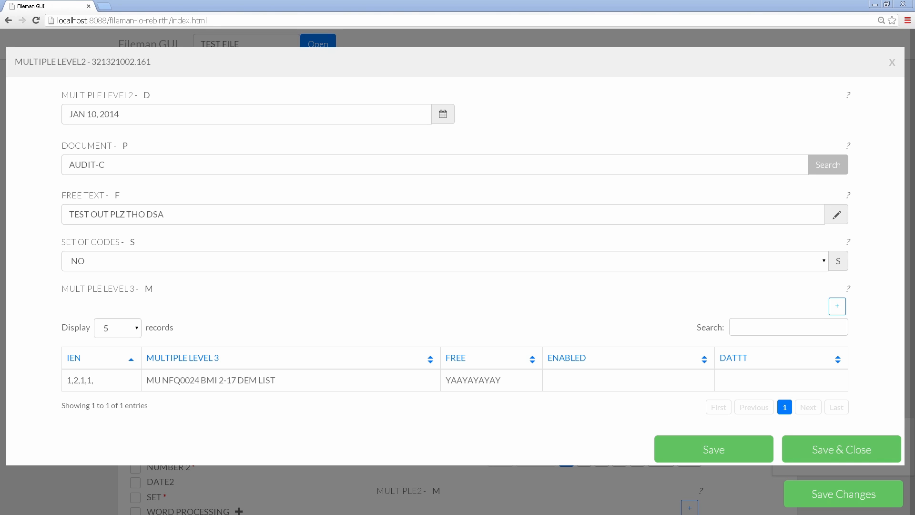
pyautogui.hotkey('alt', 'Tab')
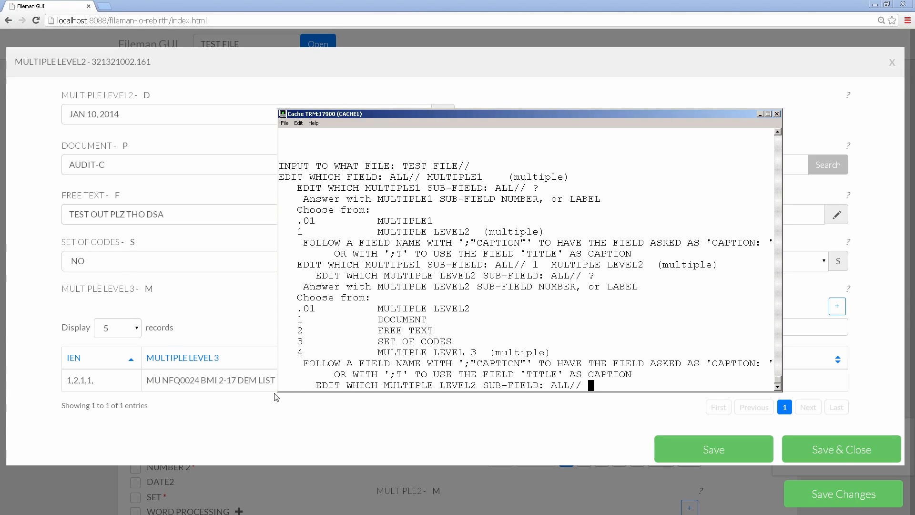
pyautogui.moveTo(373, 353); pyautogui.dragTo(482, 357)
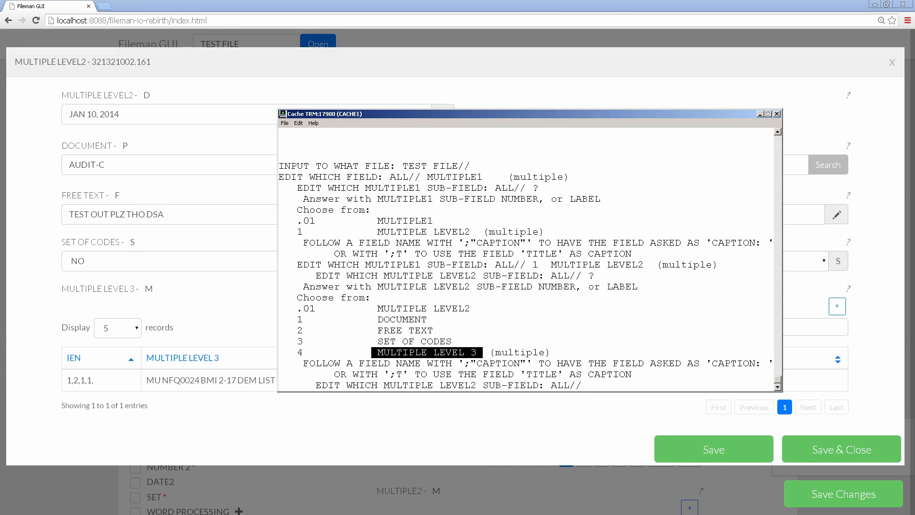
pyautogui.hotkey('alt', 'Tab')
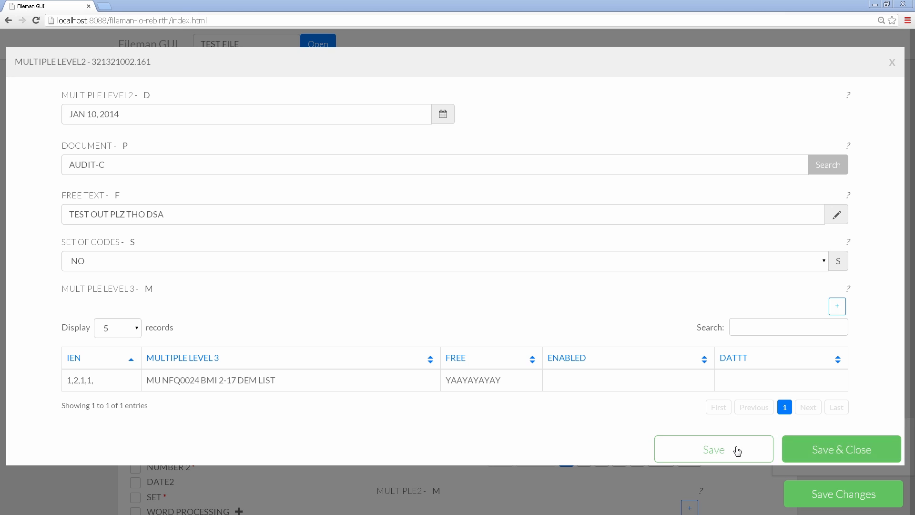
pyautogui.click(828, 454)
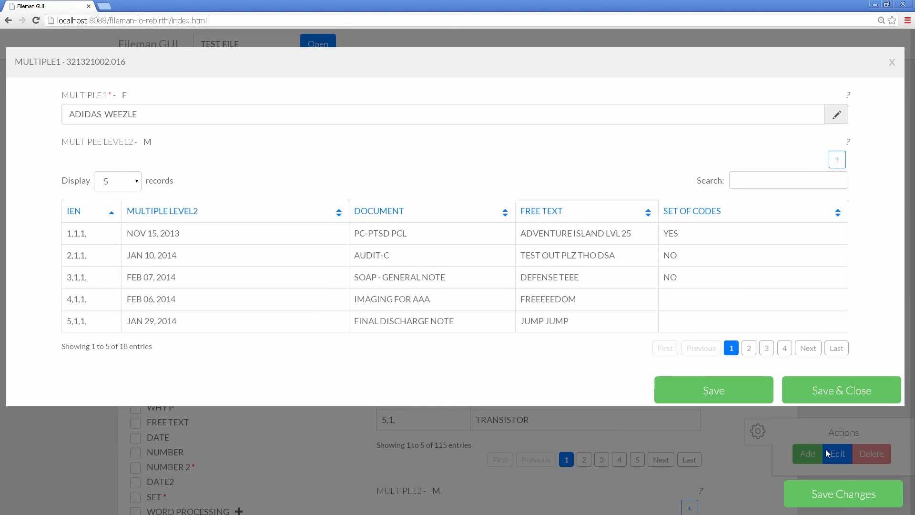
# Change the entry's MULTIPLE1 value to ALL IN, then save and close it
pyautogui.doubleClick(116, 114)
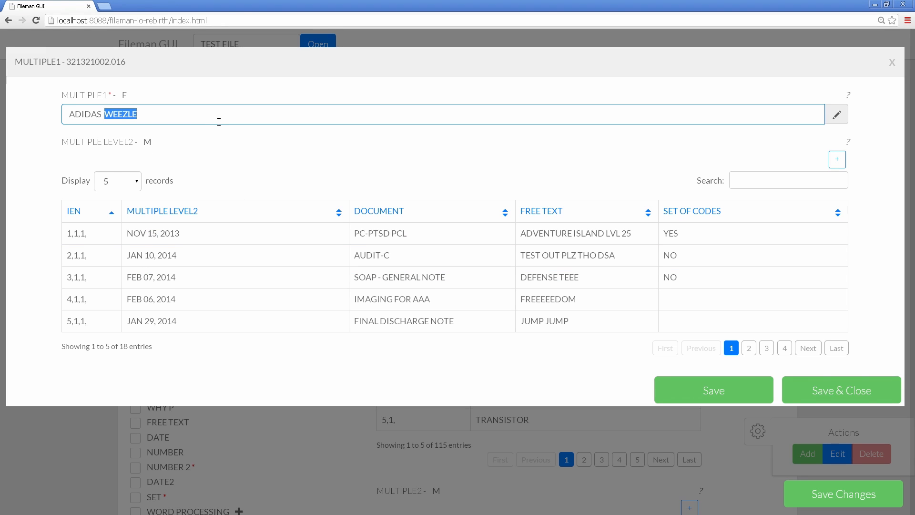
pyautogui.press('BackSpace')
pyautogui.press('BackSpace')
pyautogui.press('BackSpace')
pyautogui.press('BackSpace')
pyautogui.press('BackSpace')
pyautogui.press('BackSpace')
pyautogui.press('BackSpace')
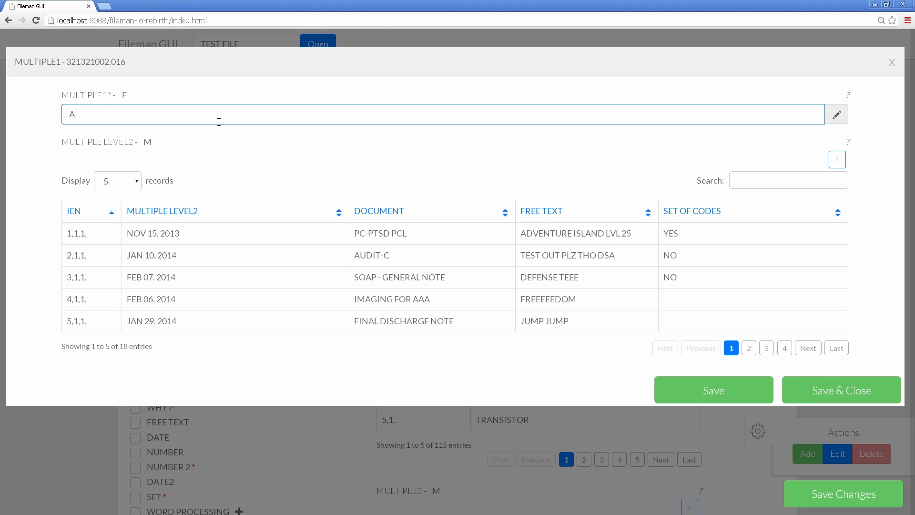
pyautogui.write('LL IN')
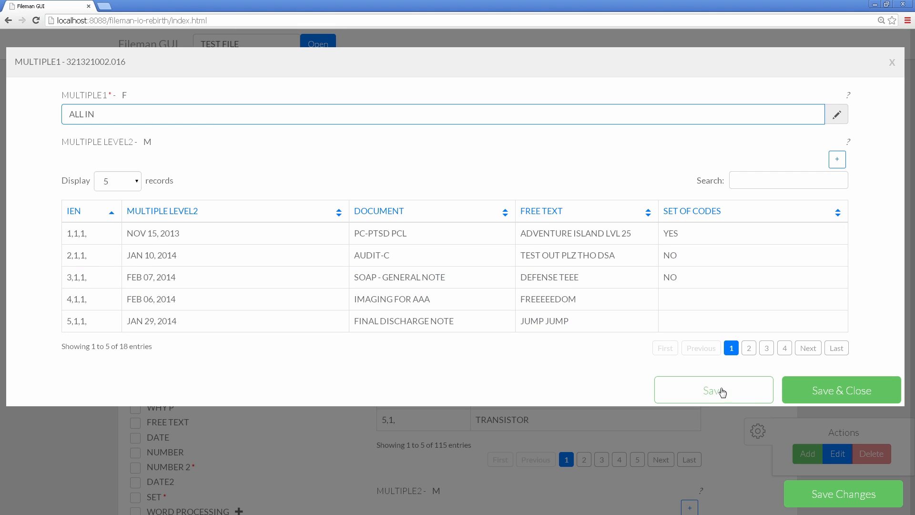
pyautogui.click(810, 399)
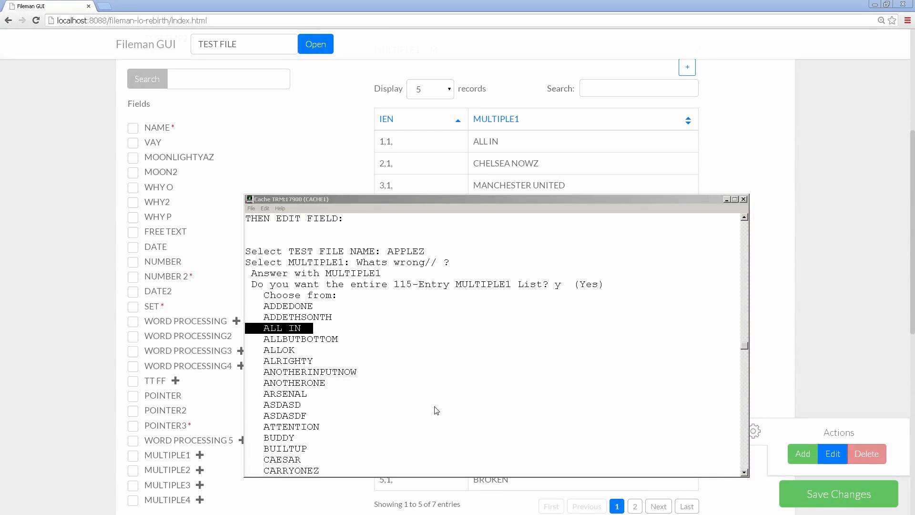
# Compare the ALL IN entry in the MULTIPLE1 table with the highlighted one in the Cache terminal's list
pyautogui.click(494, 149)
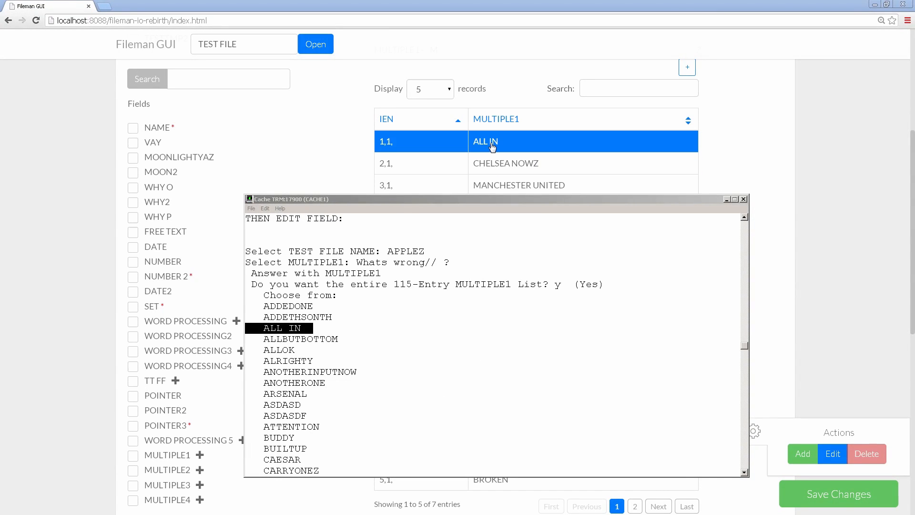
pyautogui.click(334, 335)
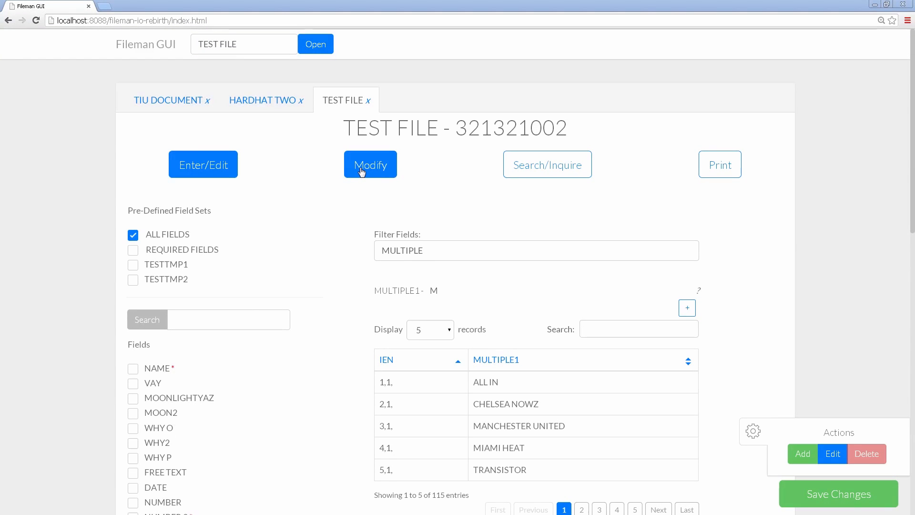
# Open the Modify view of TEST FILE, collapse the file details, and examine the NAME field's definition
pyautogui.click(364, 171)
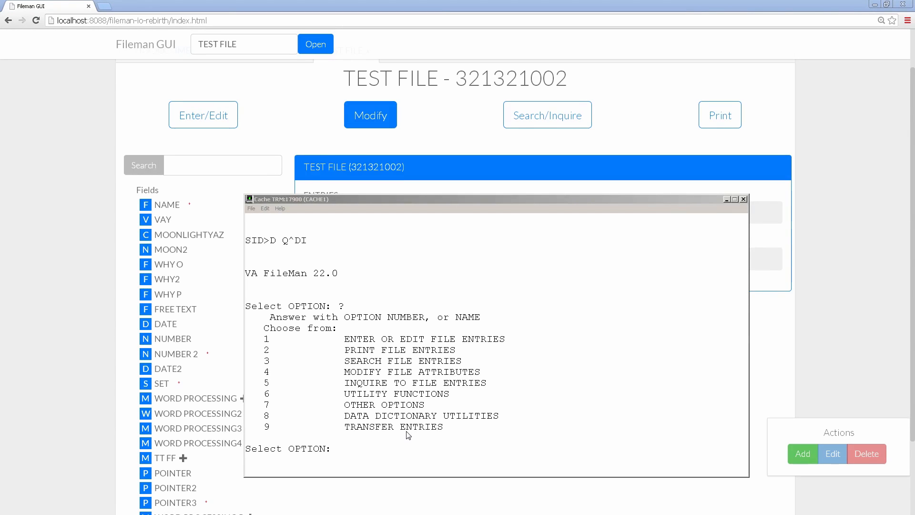
pyautogui.click(91, 288)
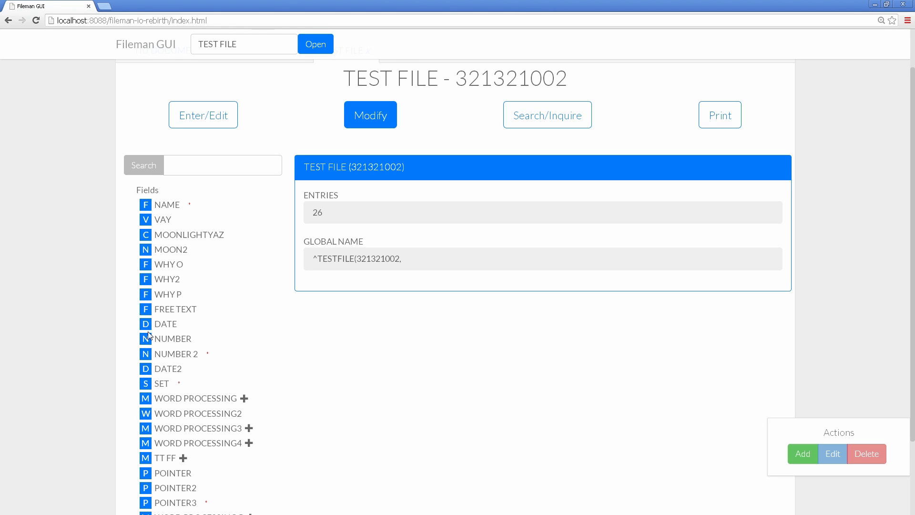
pyautogui.click(176, 209)
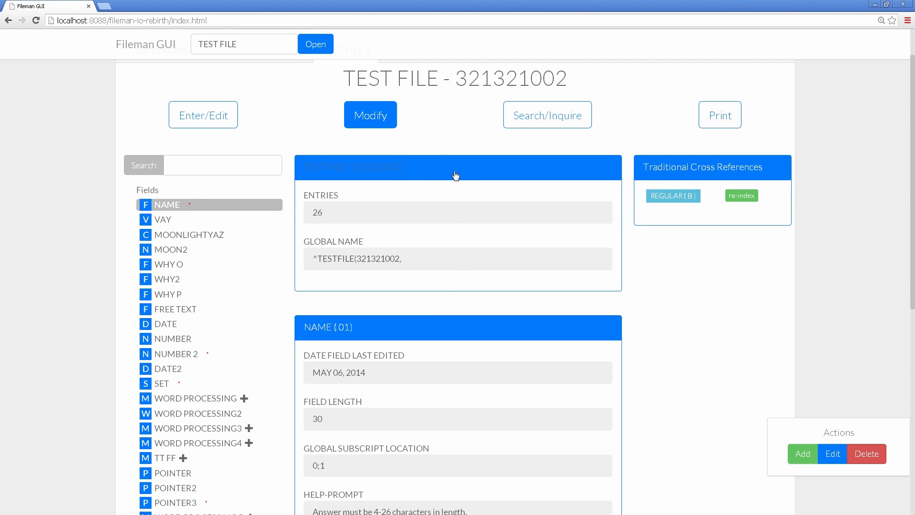
pyautogui.click(480, 174)
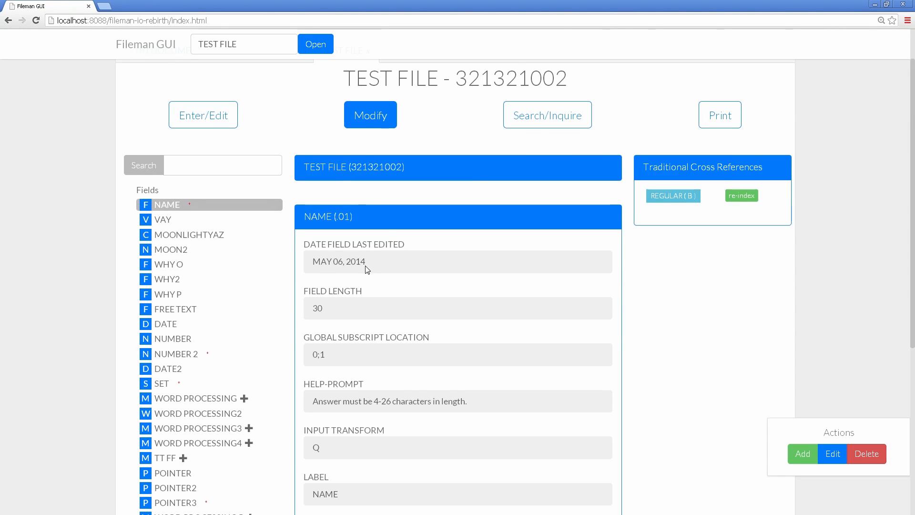
pyautogui.scroll(-2, 367, 270)
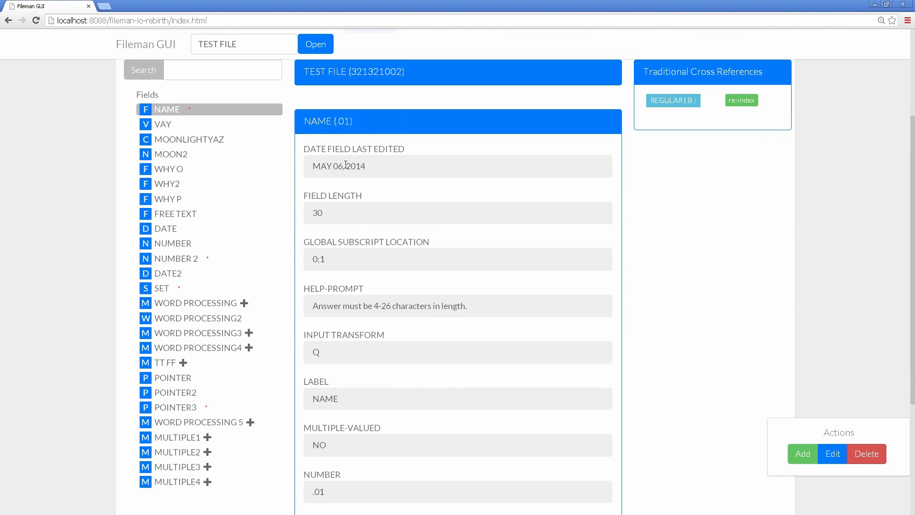
pyautogui.scroll(-1, 347, 190)
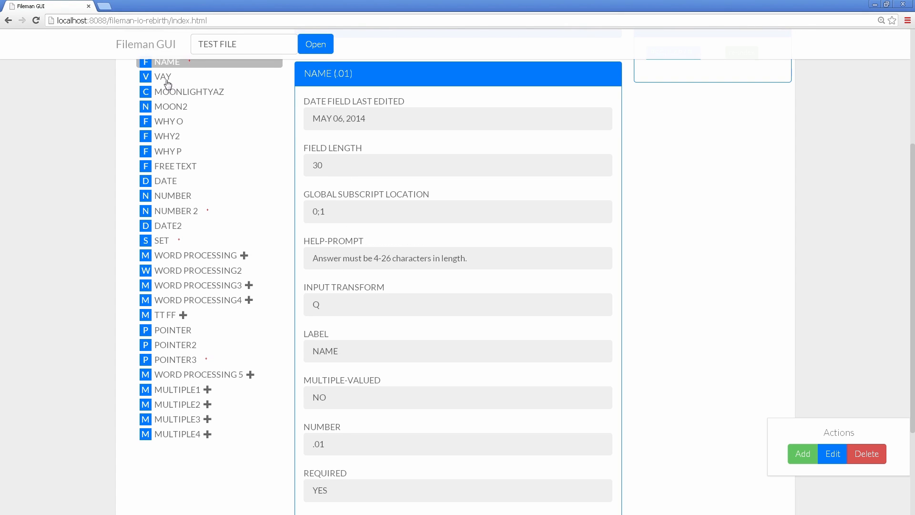
pyautogui.scroll(-2, 384, 231)
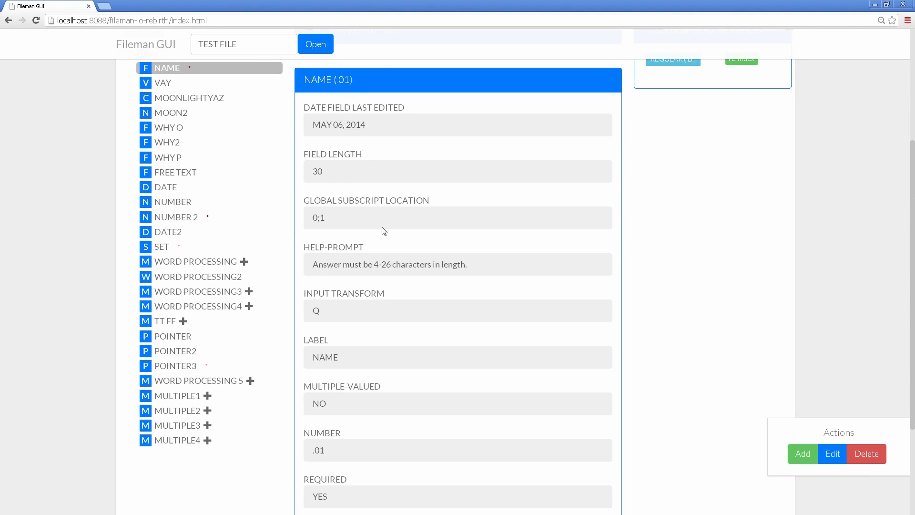
pyautogui.scroll(1, 370, 224)
# Examine the definitions of VAY, MOONLIGHTYAZ, MOON2 and WHY O, and the NAME field's traditional cross references
pyautogui.click(162, 132)
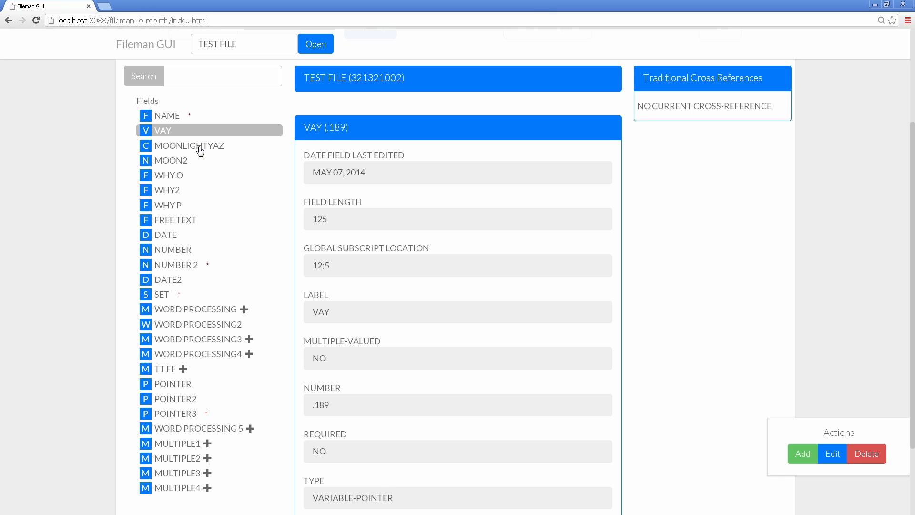
pyautogui.click(200, 150)
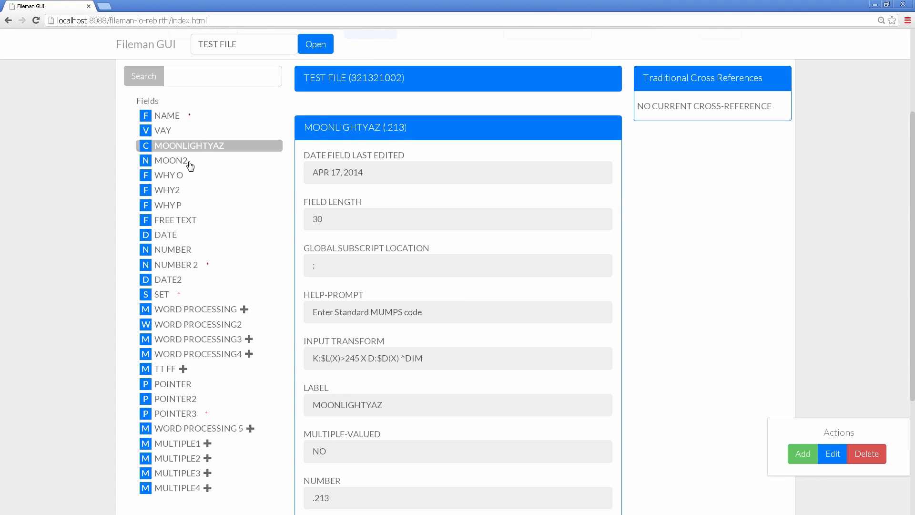
pyautogui.click(185, 165)
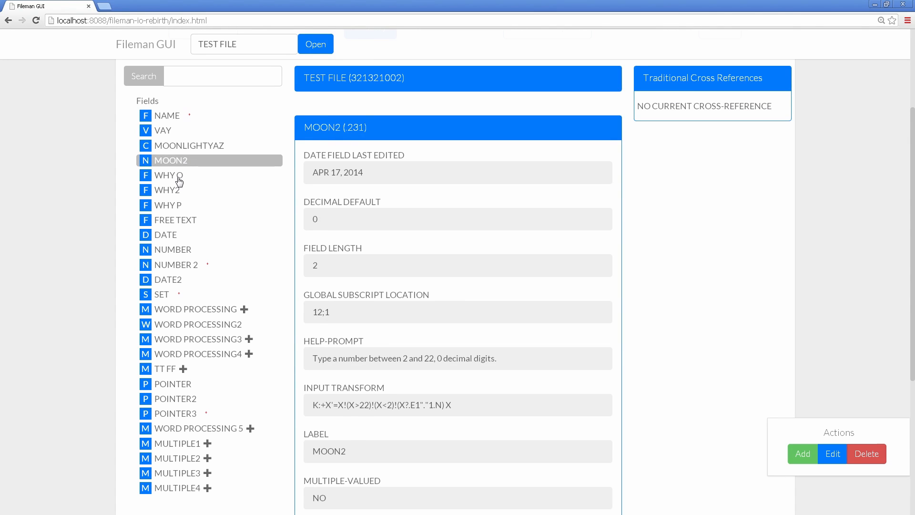
pyautogui.click(177, 178)
pyautogui.click(173, 117)
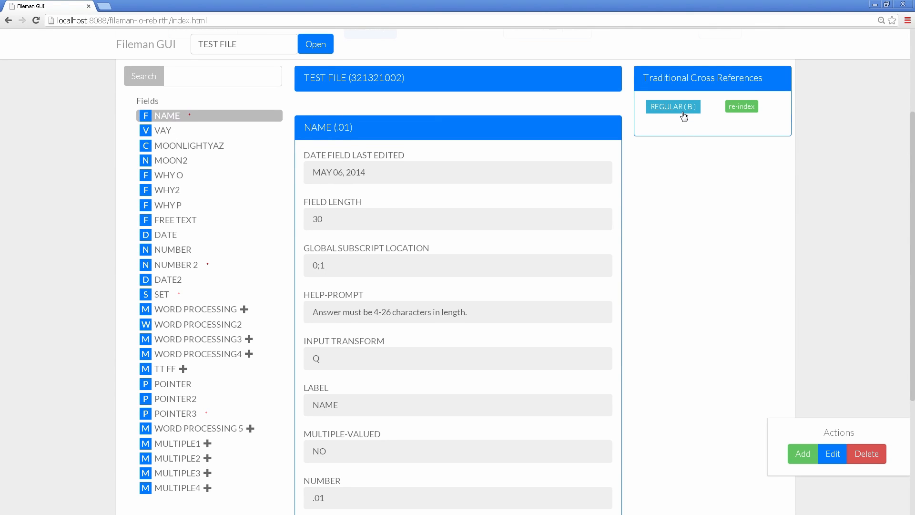
pyautogui.scroll(1, 684, 117)
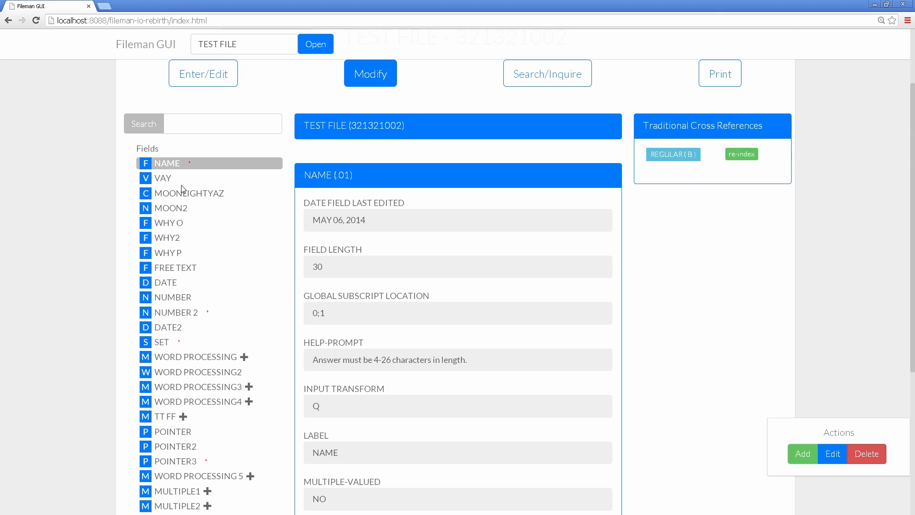
# Open the MOON2 field definition for editing and change its data type to FREE TEXT
pyautogui.click(168, 184)
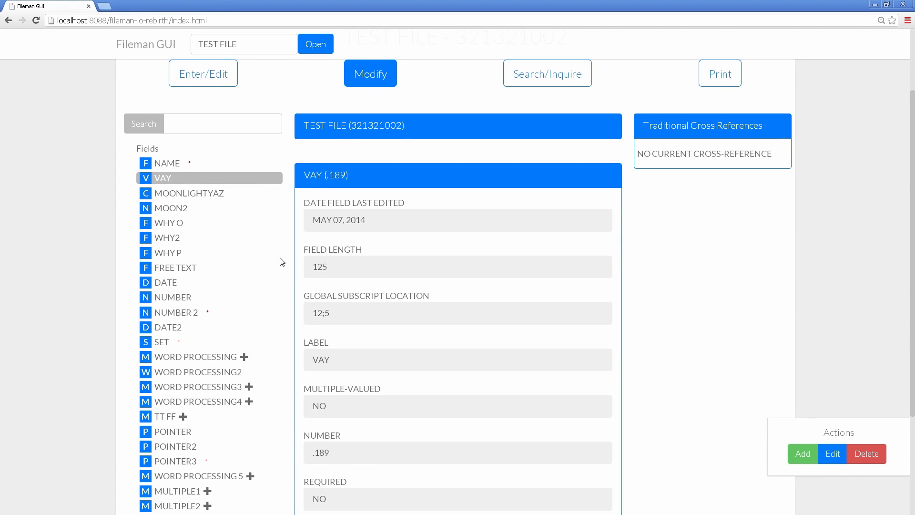
pyautogui.click(173, 213)
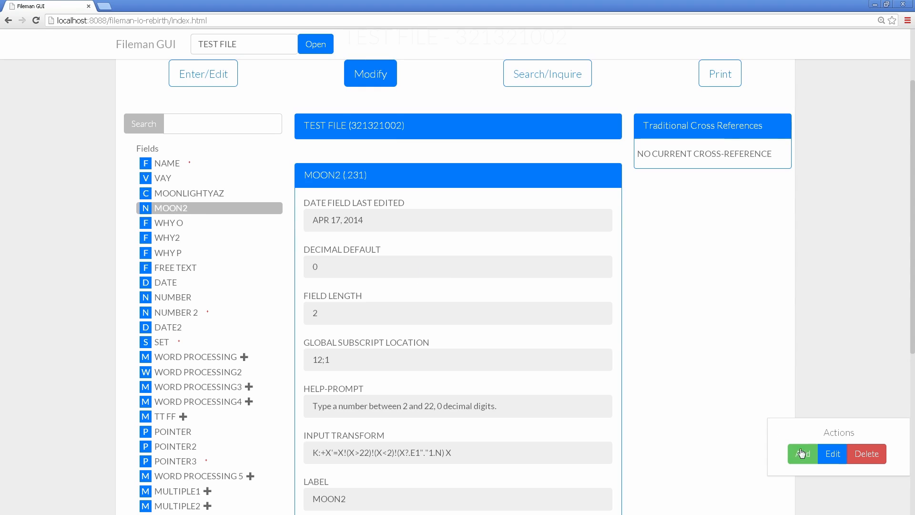
pyautogui.click(834, 455)
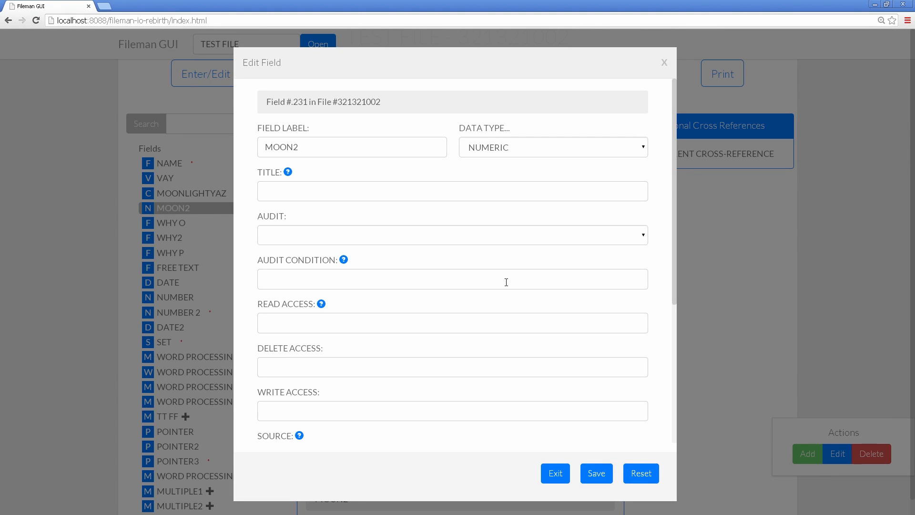
pyautogui.click(617, 154)
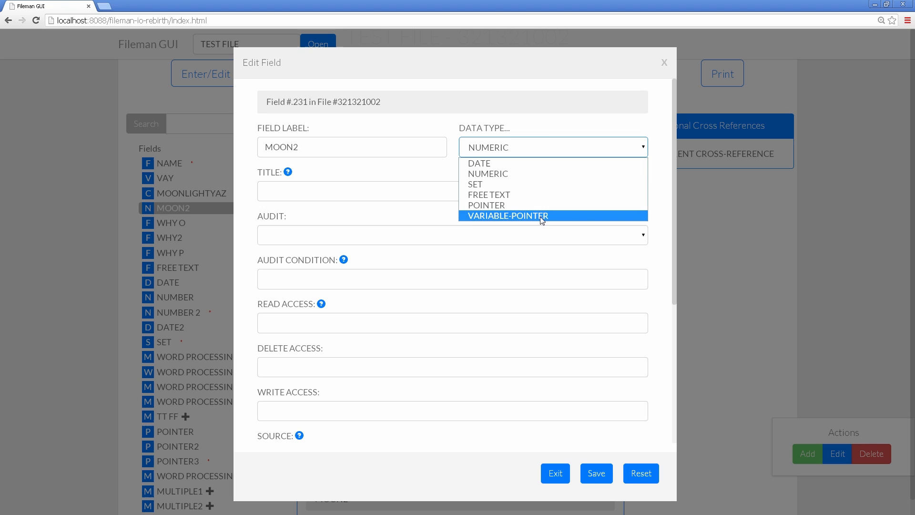
pyautogui.click(521, 191)
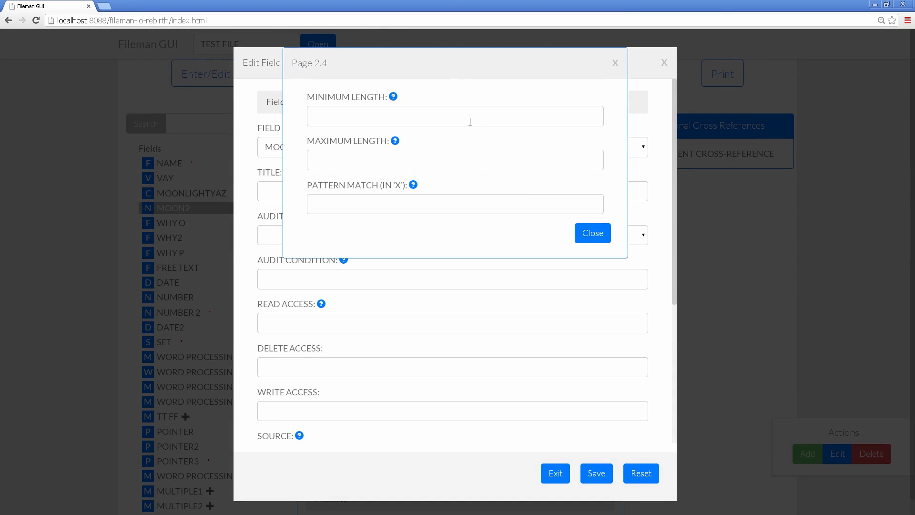
# Set MOON2's minimum length to 1 and maximum length to 40, check the pattern match help, and close the length settings
pyautogui.click(454, 114)
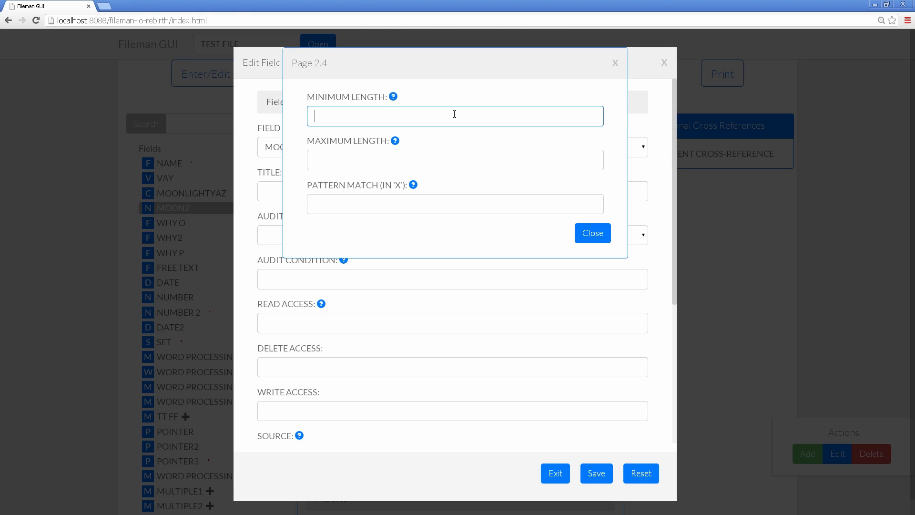
pyautogui.write('1')
pyautogui.press('Tab')
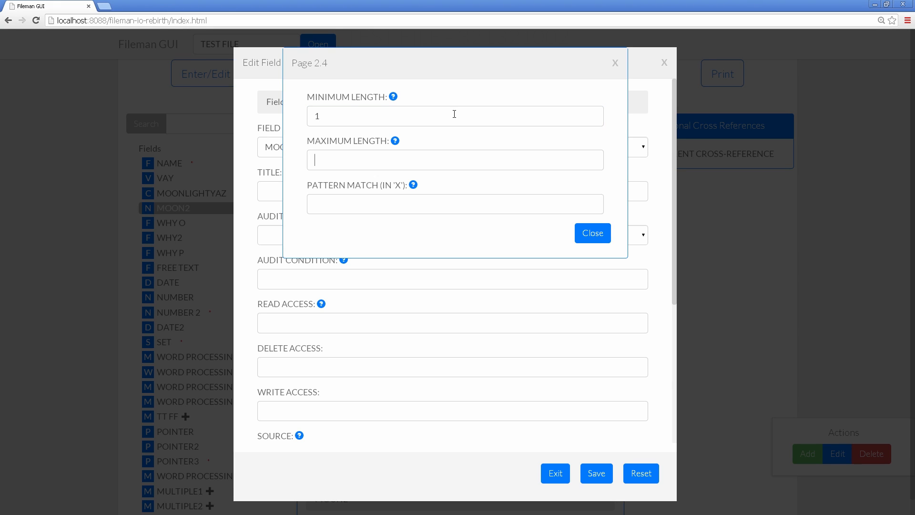
pyautogui.write('40')
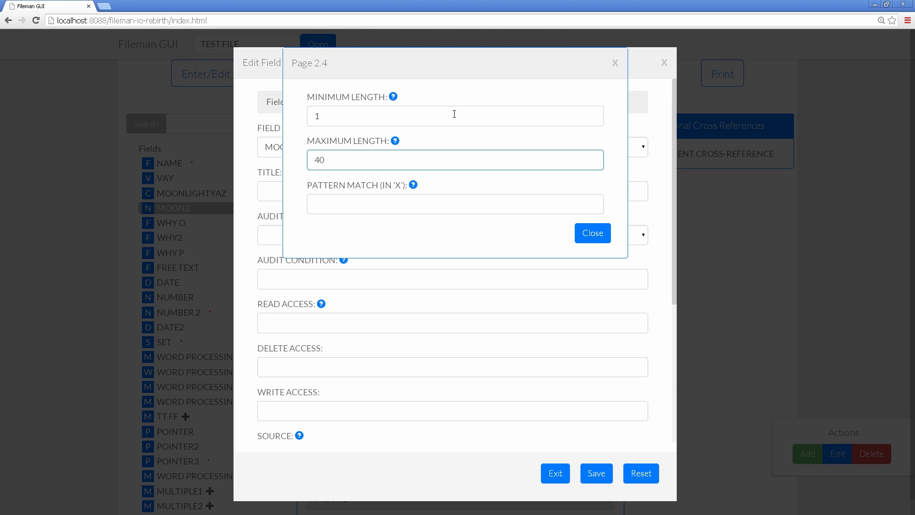
pyautogui.moveTo(413, 186)
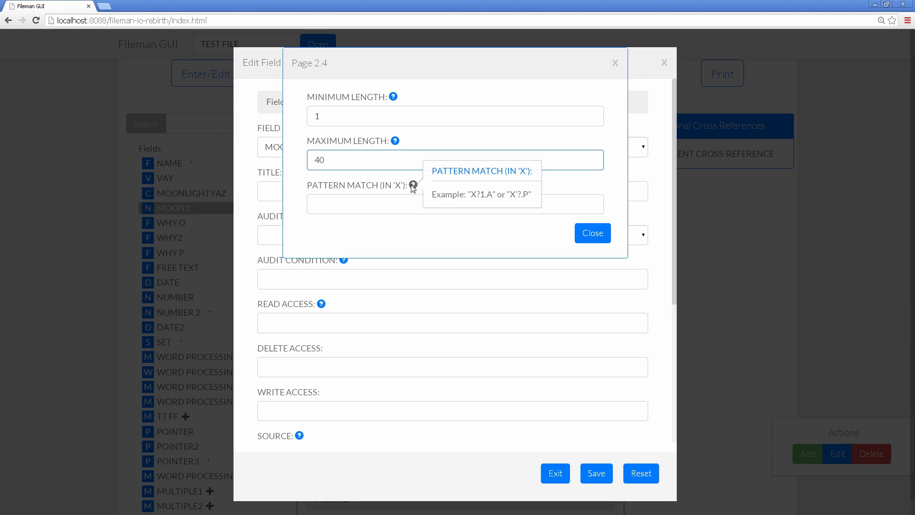
pyautogui.click(587, 235)
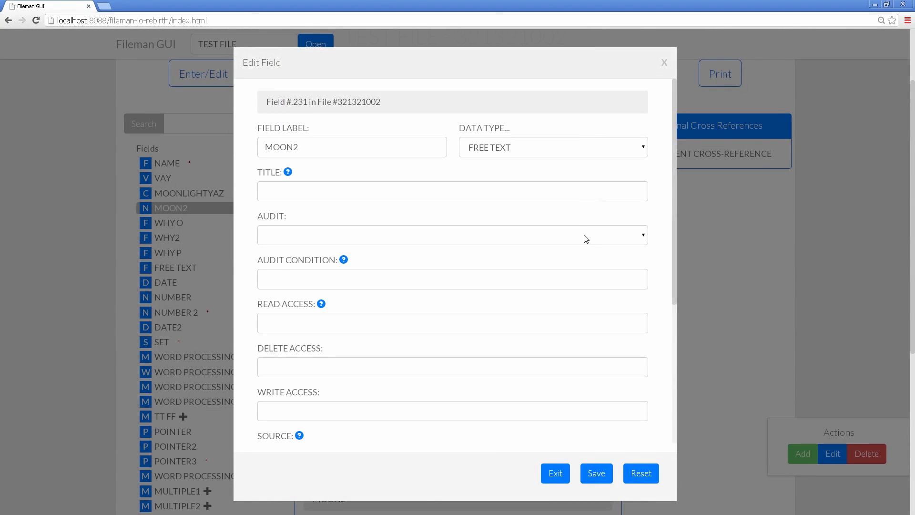
# Make the MOON2 field mandatory
pyautogui.scroll(-1, 548, 233)
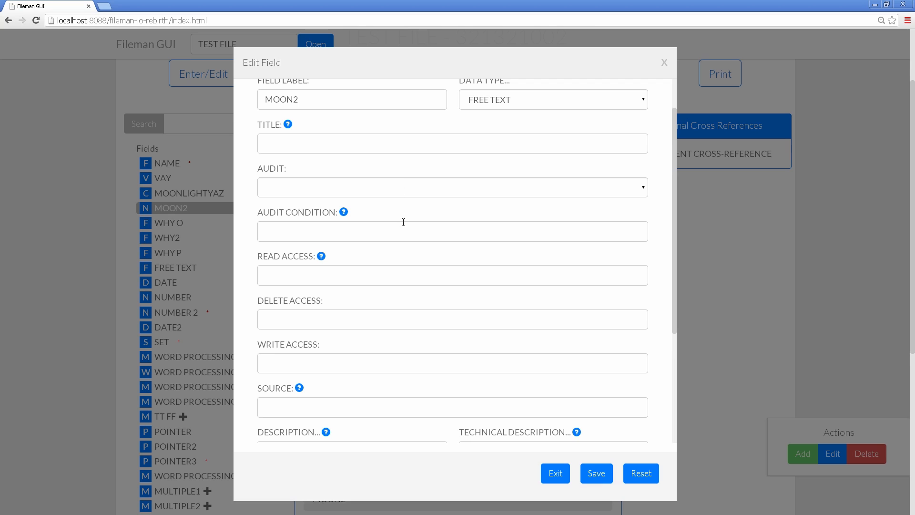
pyautogui.scroll(-1, 416, 261)
pyautogui.scroll(-2, 415, 358)
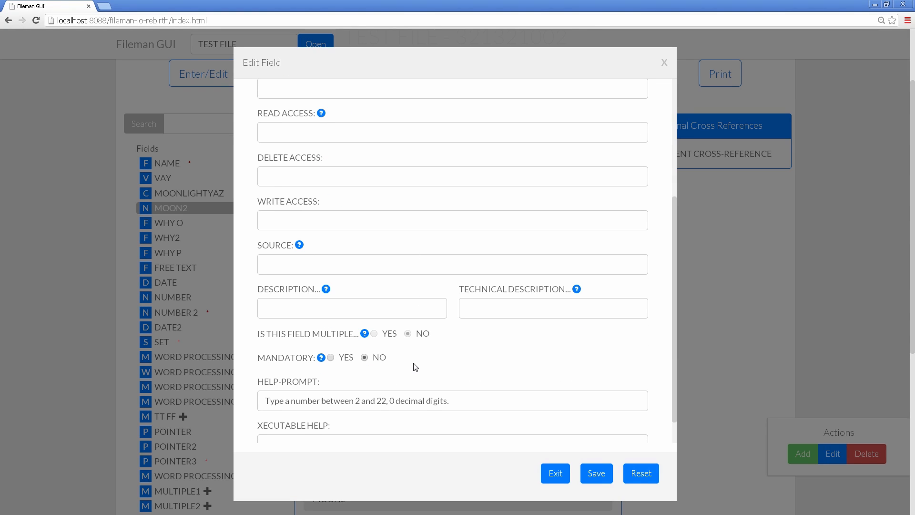
pyautogui.scroll(-1, 432, 370)
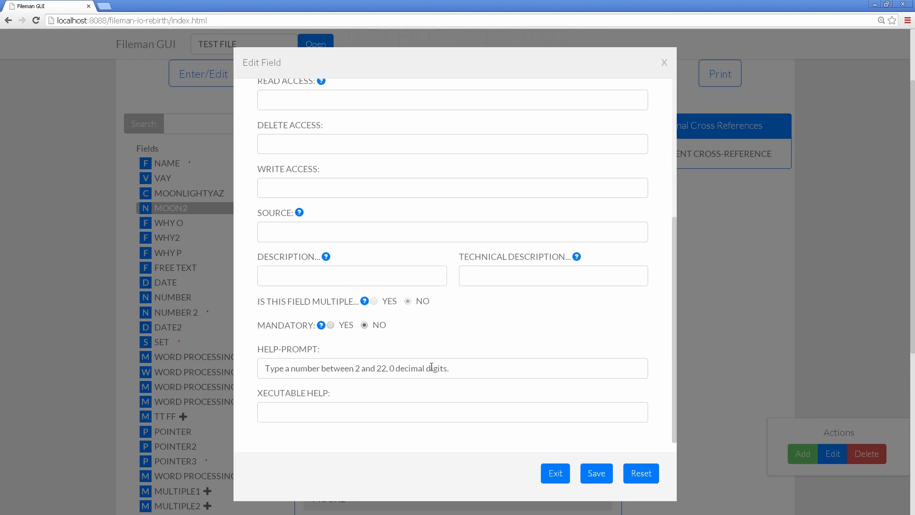
pyautogui.click(332, 326)
# Change MOON2's help prompt to "Type a string between 1 and 40"
pyautogui.click(383, 371)
pyautogui.press('BackSpace')
pyautogui.write('1')
pyautogui.press('Right')
pyautogui.press('Right')
pyautogui.press('Right')
pyautogui.hotkey('shift', 'Right')
pyautogui.hotkey('shift', 'Right')
pyautogui.write('40')
pyautogui.hotkey('shift', 'End')
pyautogui.press('Delete')
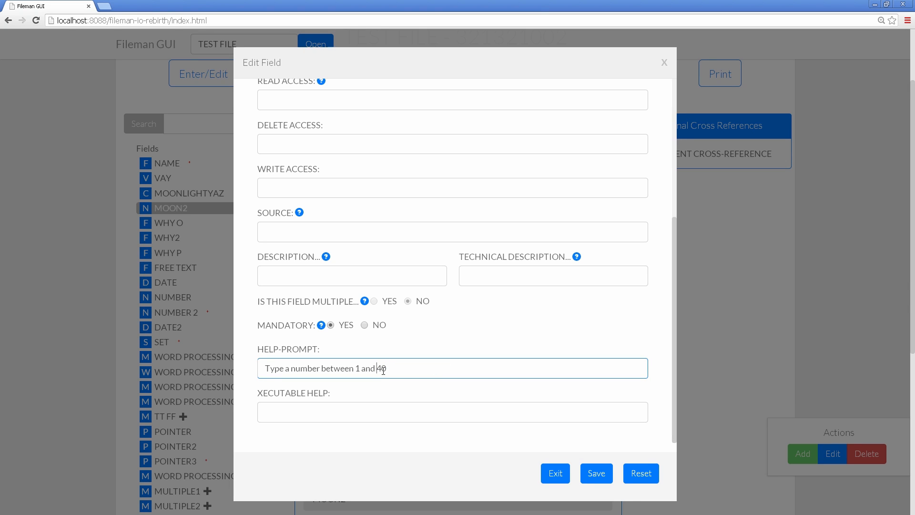
pyautogui.hotkey('shift', 'Right')
pyautogui.hotkey('shift', 'Right')
pyautogui.hotkey('shift', 'Right')
pyautogui.hotkey('shift', 'Right')
pyautogui.hotkey('shift', 'Right')
pyautogui.hotkey('shift', 'Right')
pyautogui.write('string')
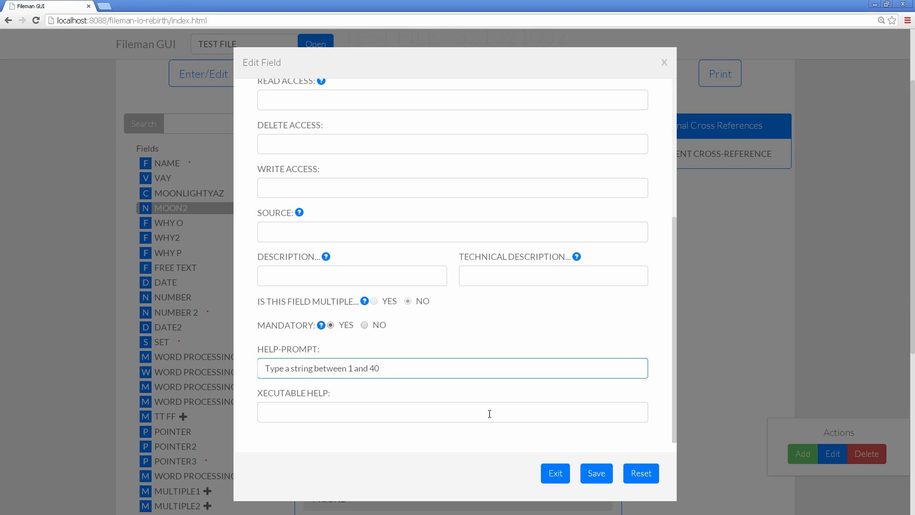
# Save the MOON2 field definition and exit the field editor
pyautogui.click(601, 473)
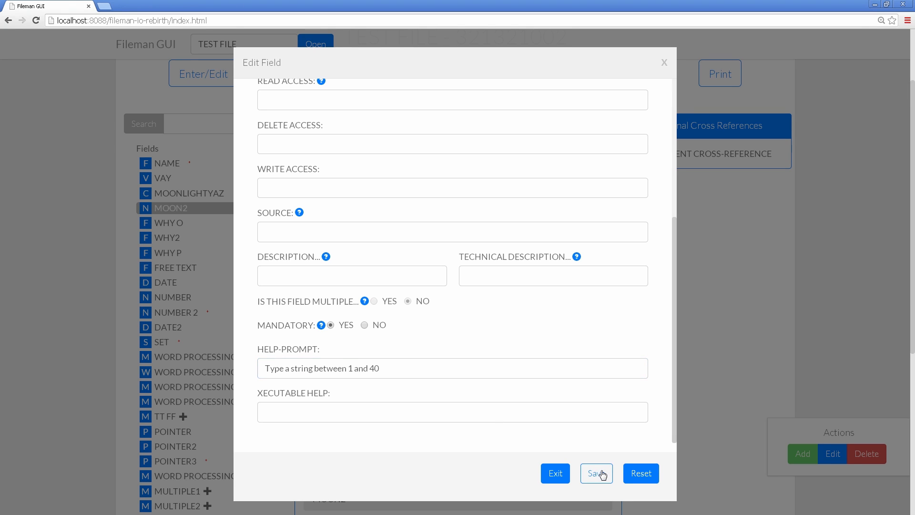
pyautogui.click(556, 473)
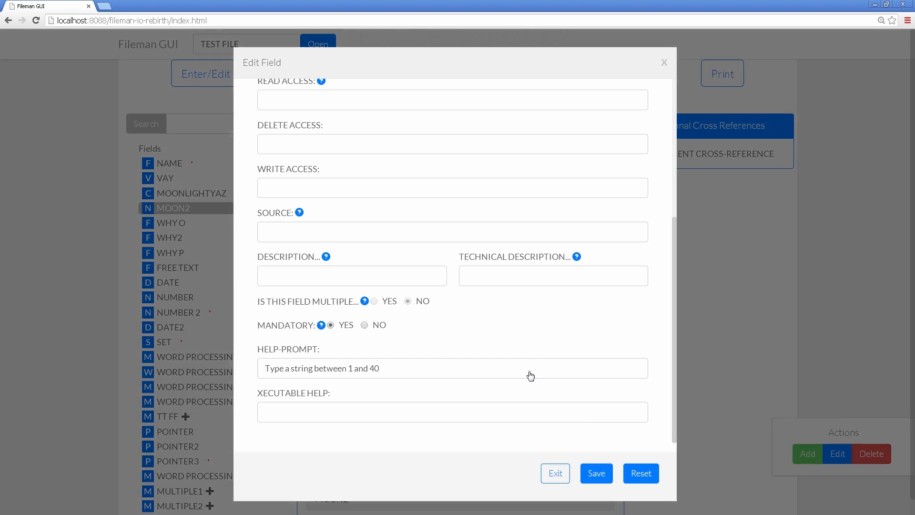
pyautogui.click(510, 112)
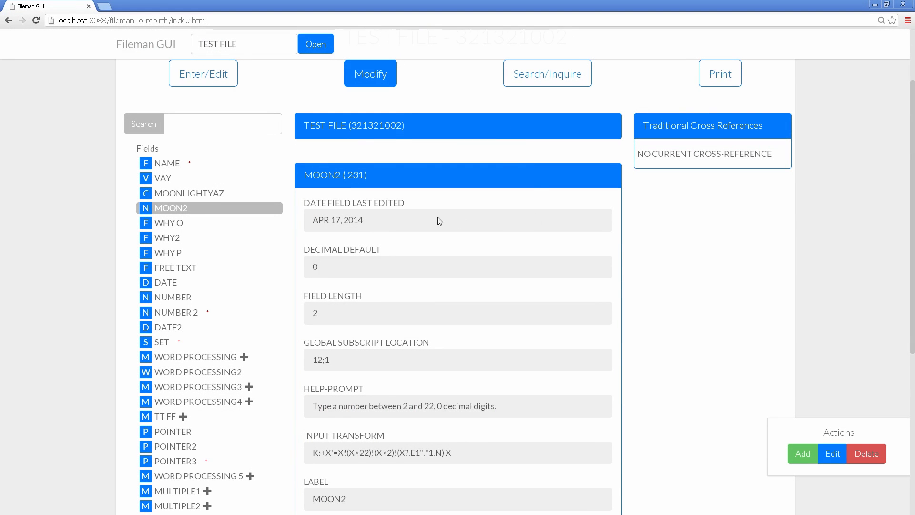
# Return to the Enter/Edit view of the record and check the MOON2 field's type, required marker and help text
pyautogui.click(213, 74)
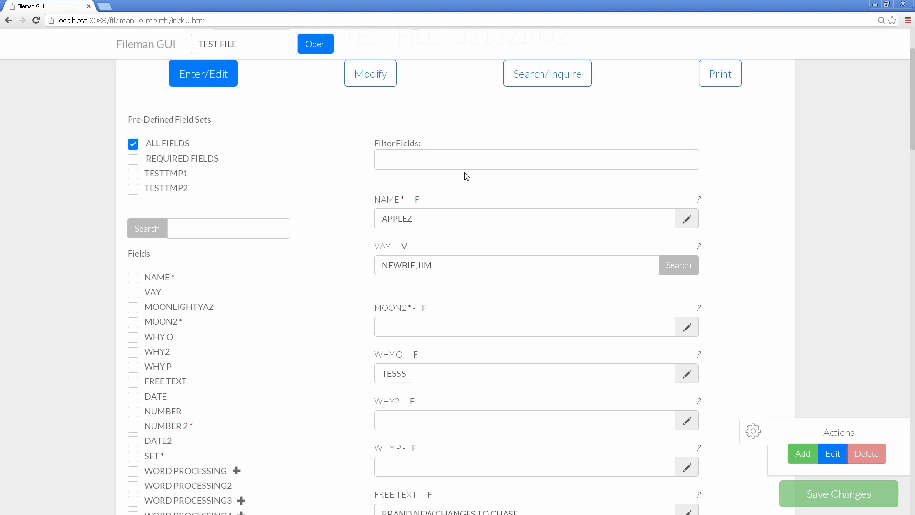
pyautogui.scroll(-2, 458, 210)
pyautogui.moveTo(376, 215); pyautogui.dragTo(418, 213)
pyautogui.click(425, 213)
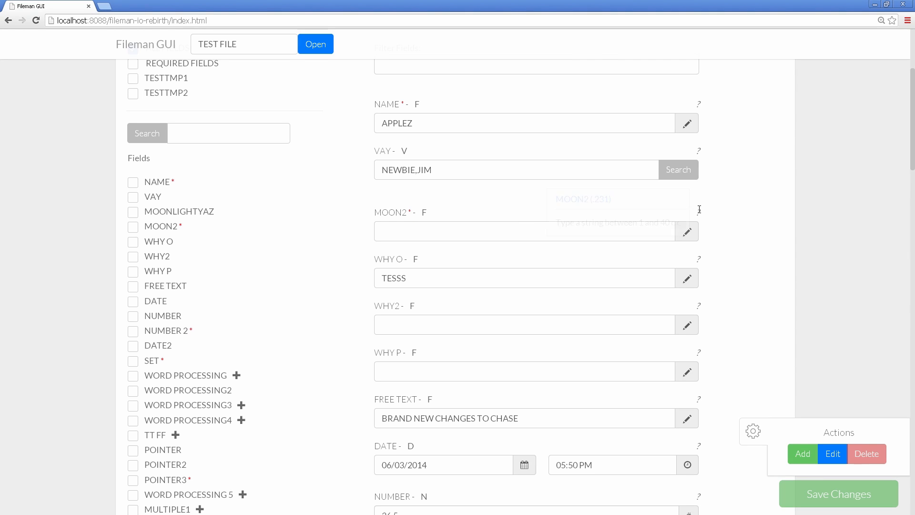
pyautogui.moveTo(699, 210)
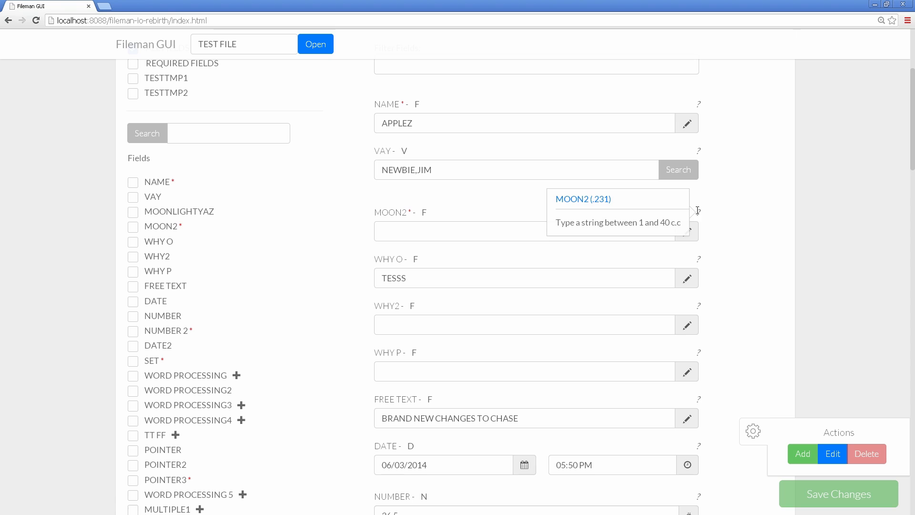
# Test the MOON2 field's required-value validation by entering THREE and clearing it again
pyautogui.click(465, 233)
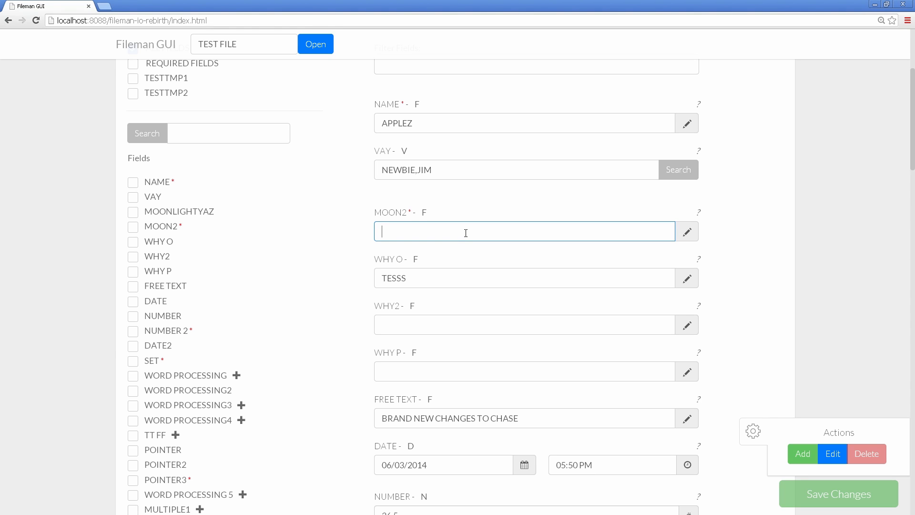
pyautogui.write('THREE')
pyautogui.press('BackSpace')
pyautogui.press('BackSpace')
pyautogui.press('BackSpace')
pyautogui.press('BackSpace')
pyautogui.press('BackSpace')
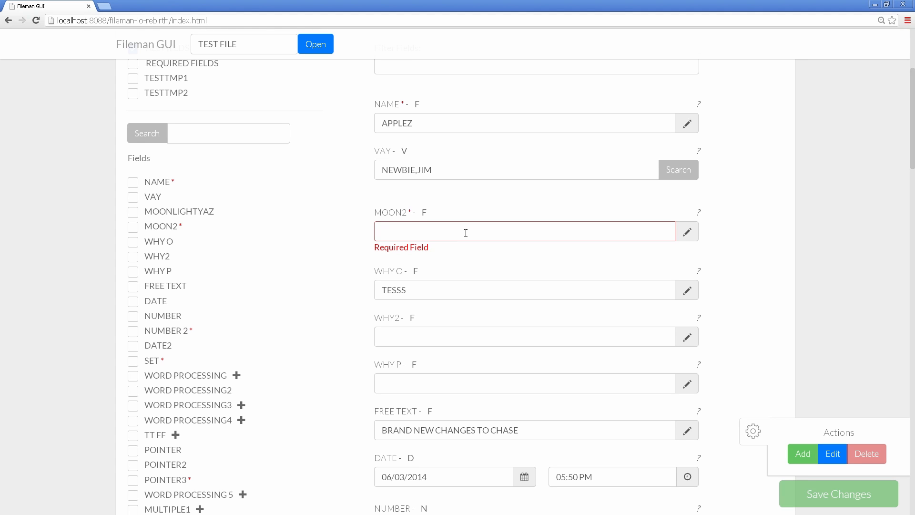
# Test the MOON2 field's maximum-length validation by entering ASD followed by a long run of D characters, and clear the entry
pyautogui.write('ASD')
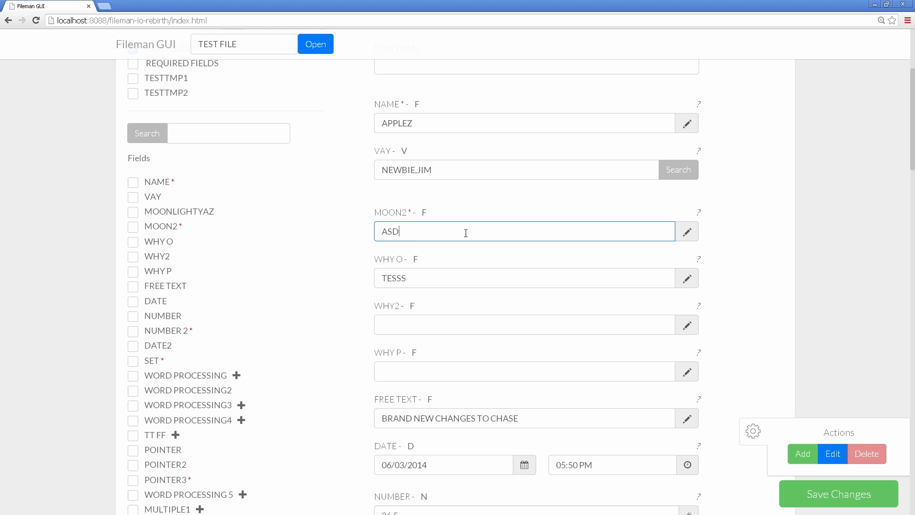
pyautogui.write('DDDDDDDDDDDDDDDDDDDDDDDDDDDDDDDDDDDDDDDDDDDDDDDDDDDDDDDDDDDDDDDDDDDDDDDDDDDDDDD')
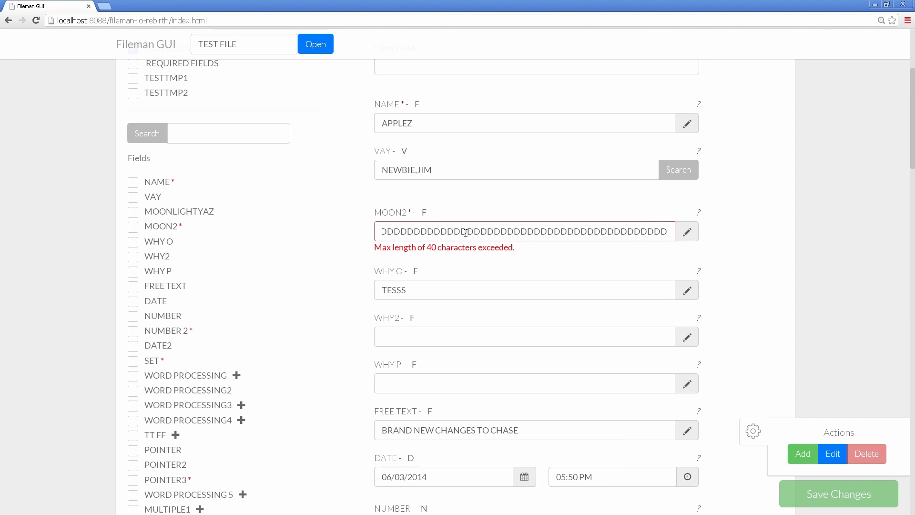
pyautogui.hotkey('ctrl', 'a')
pyautogui.press('BackSpace')
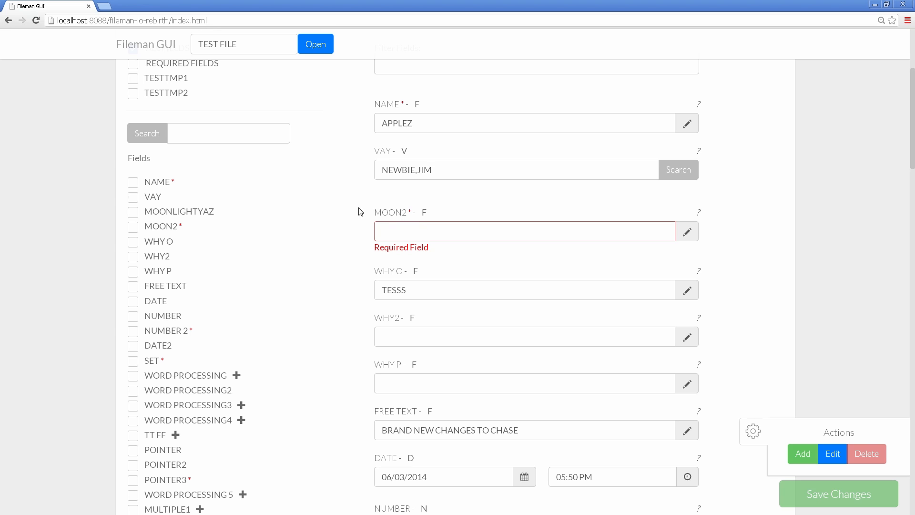
# Add a new top-level field named HARDHATFIELD with field number .196 to TEST FILE
pyautogui.scroll(-1, 370, 211)
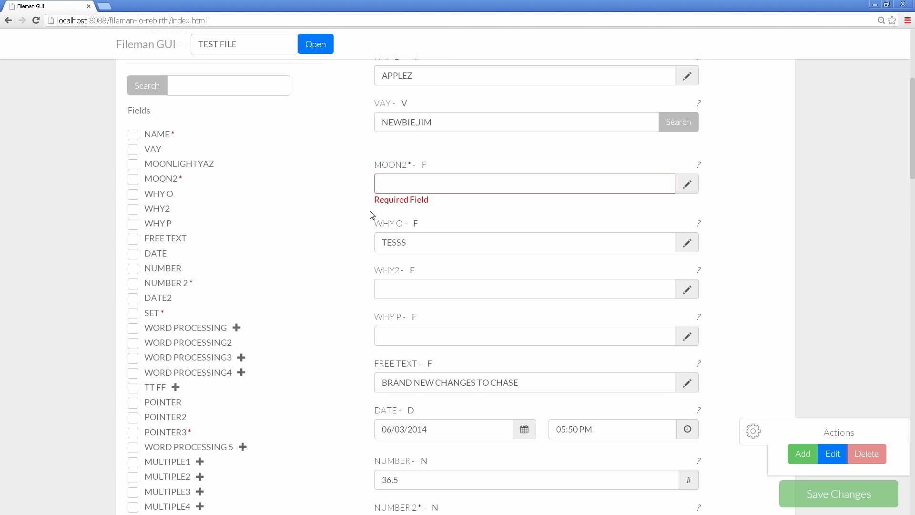
pyautogui.scroll(4, 375, 213)
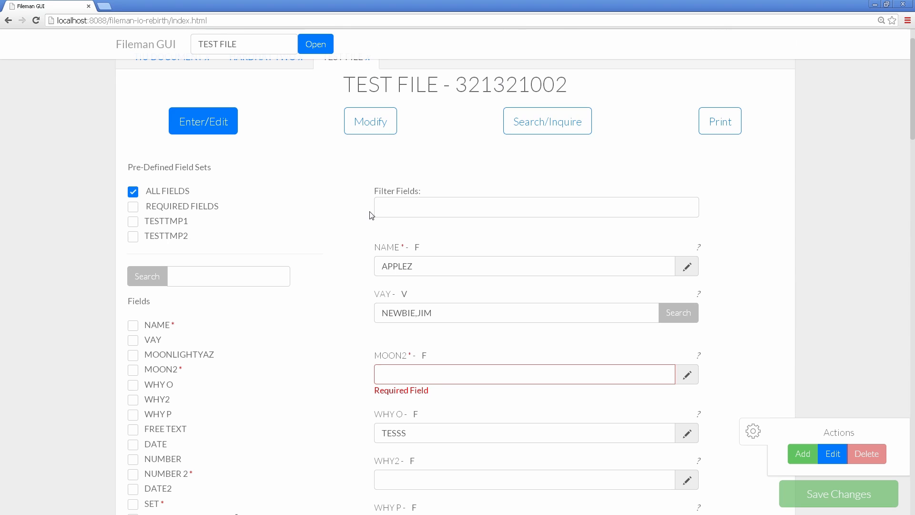
pyautogui.click(373, 127)
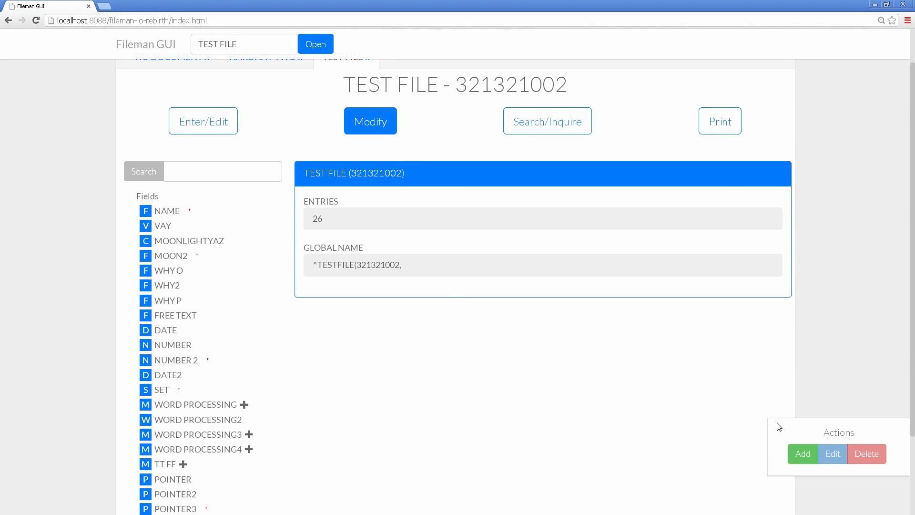
pyautogui.click(808, 453)
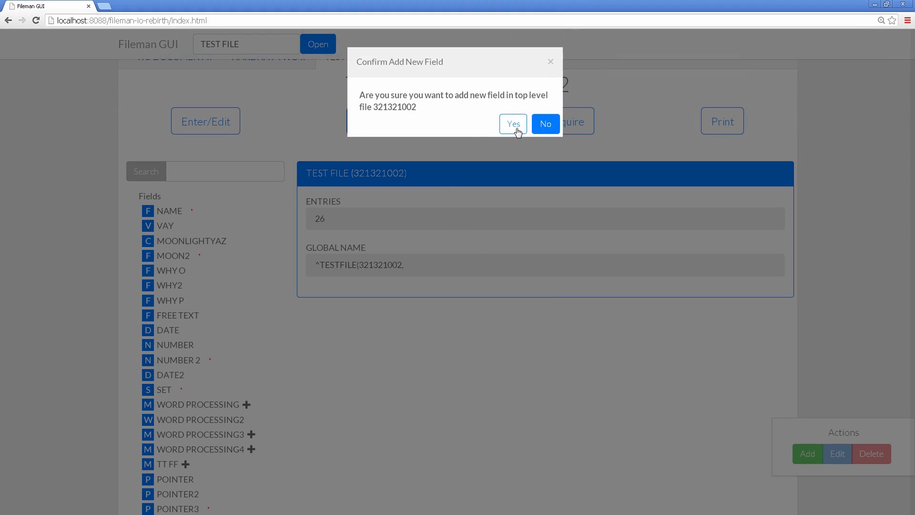
pyautogui.click(513, 122)
pyautogui.click(491, 113)
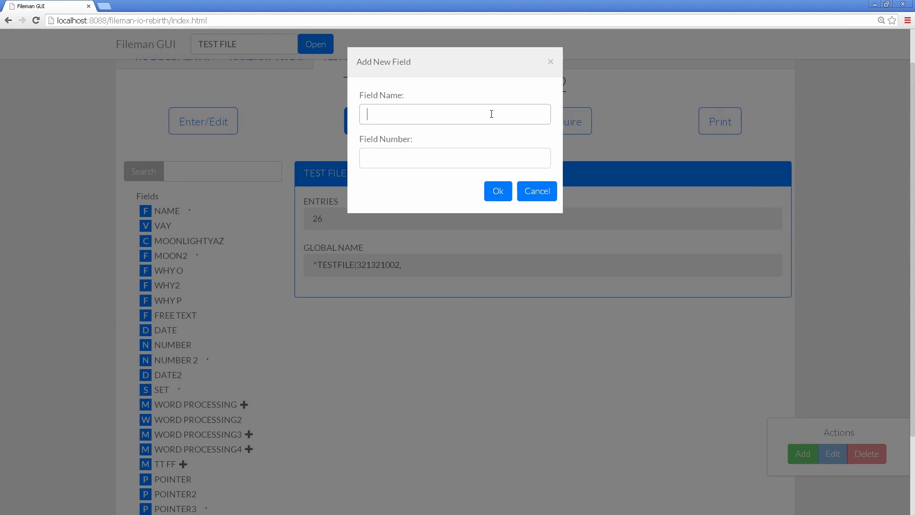
pyautogui.write('HARDHATFIELD')
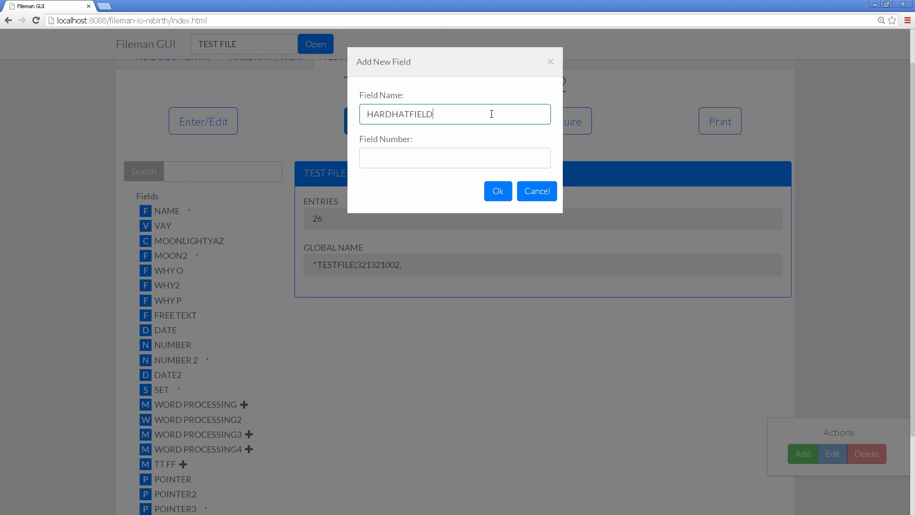
pyautogui.write('.196')
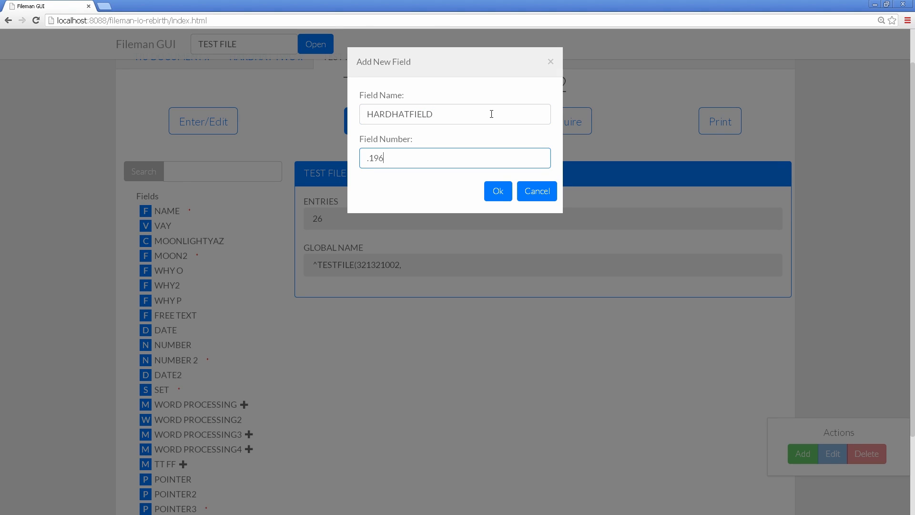
pyautogui.click(491, 191)
# Set HARDHATFIELD's data type to SET, with code XYS standing for OK and code XYT for NOT OK
pyautogui.click(520, 152)
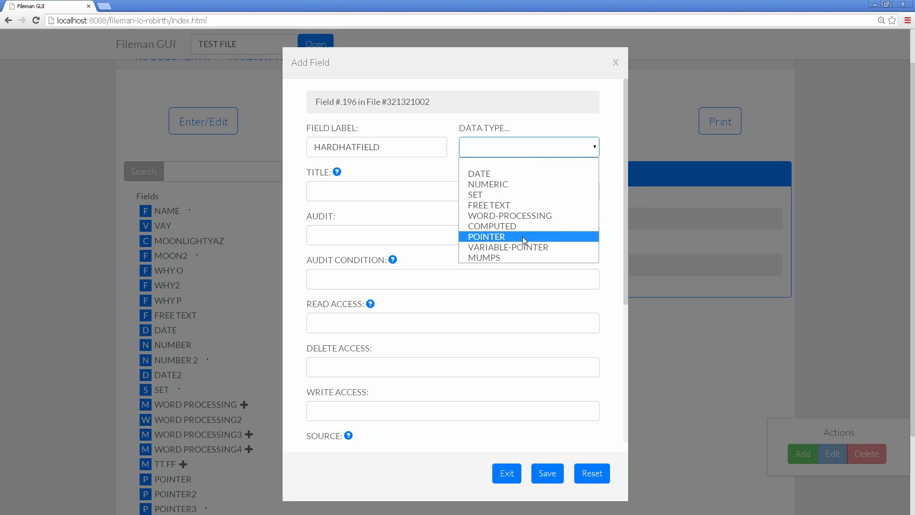
pyautogui.click(520, 194)
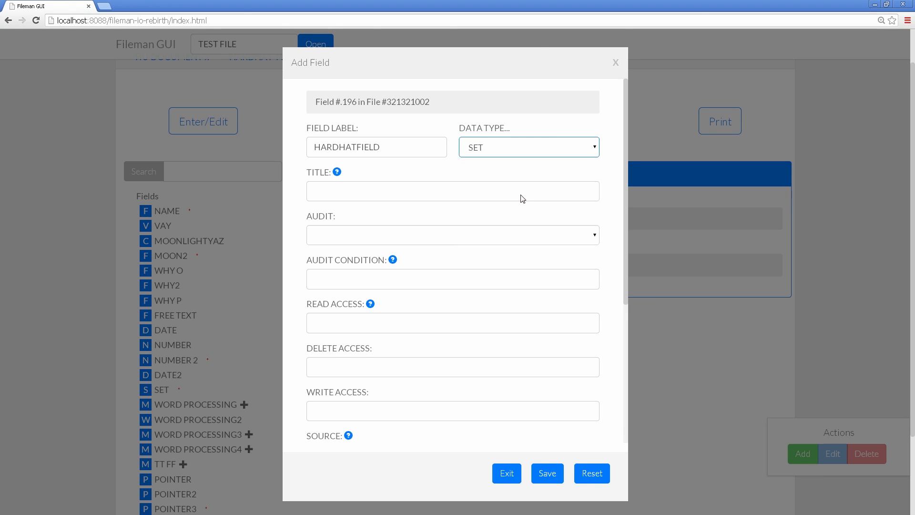
pyautogui.click(409, 119)
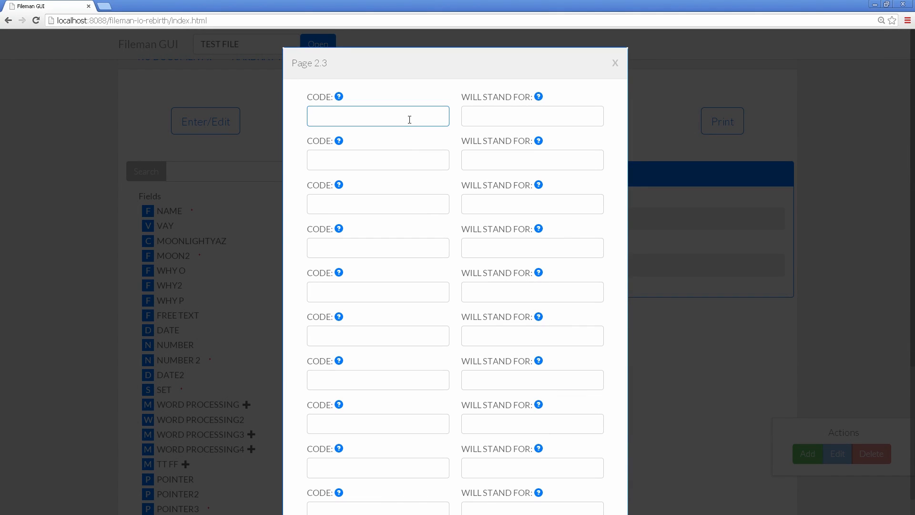
pyautogui.write('XYS')
pyautogui.press('Tab')
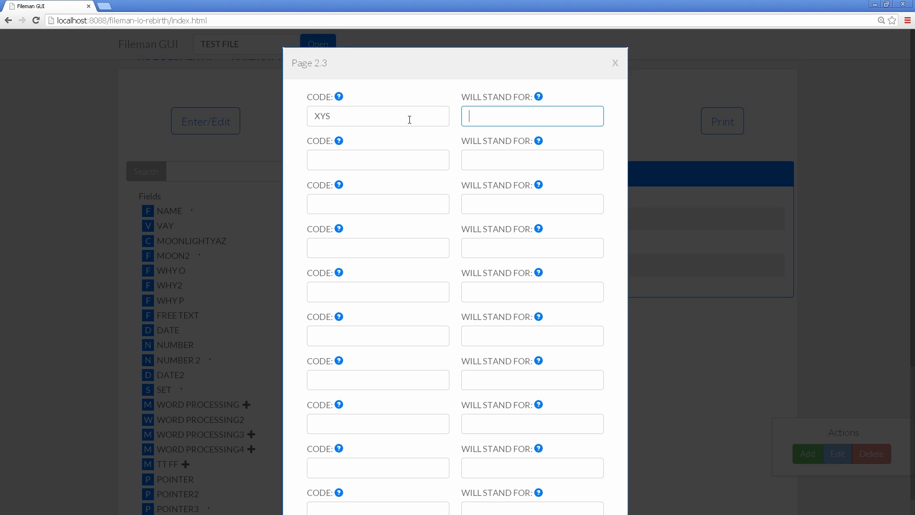
pyautogui.write('OK')
pyautogui.press('Tab')
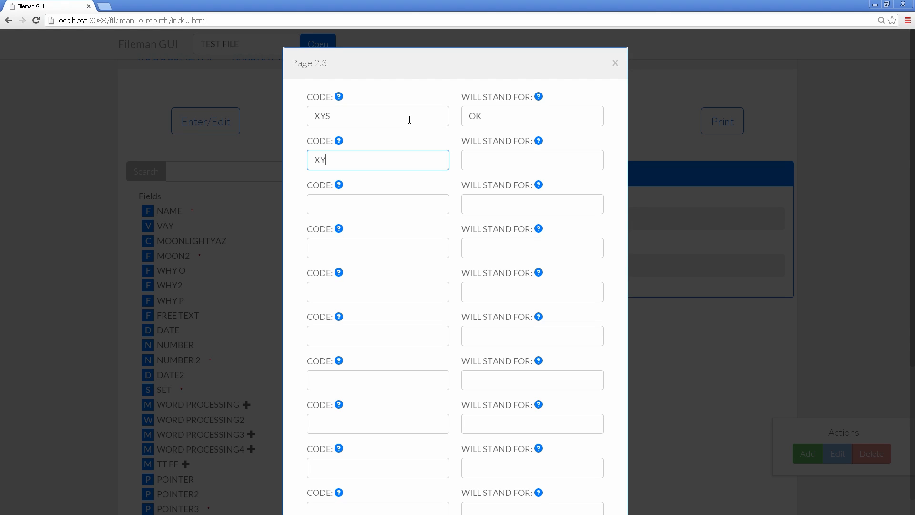
pyautogui.press('Tab')
pyautogui.write('NOT OK')
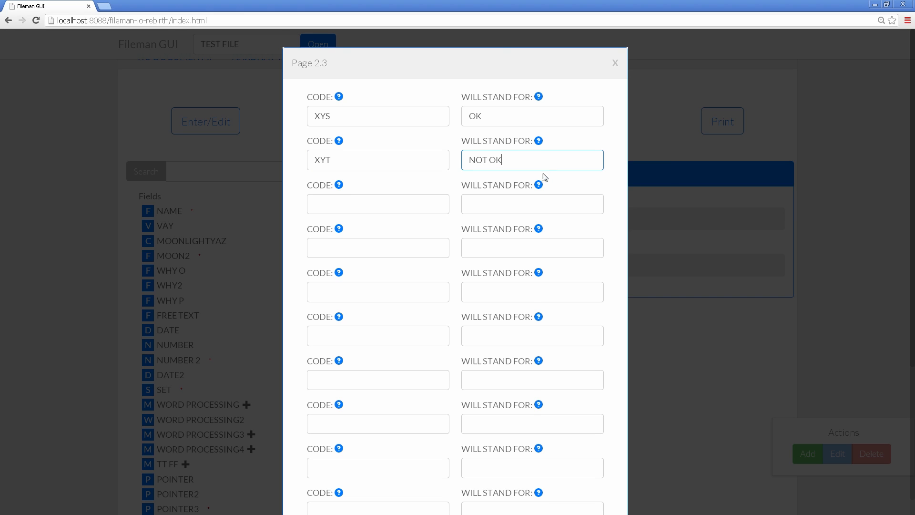
pyautogui.scroll(-8, 545, 177)
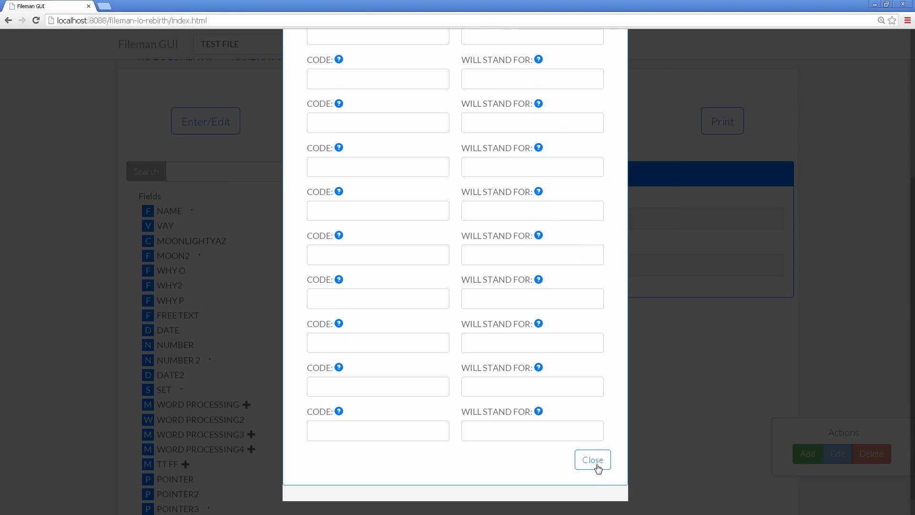
pyautogui.click(593, 460)
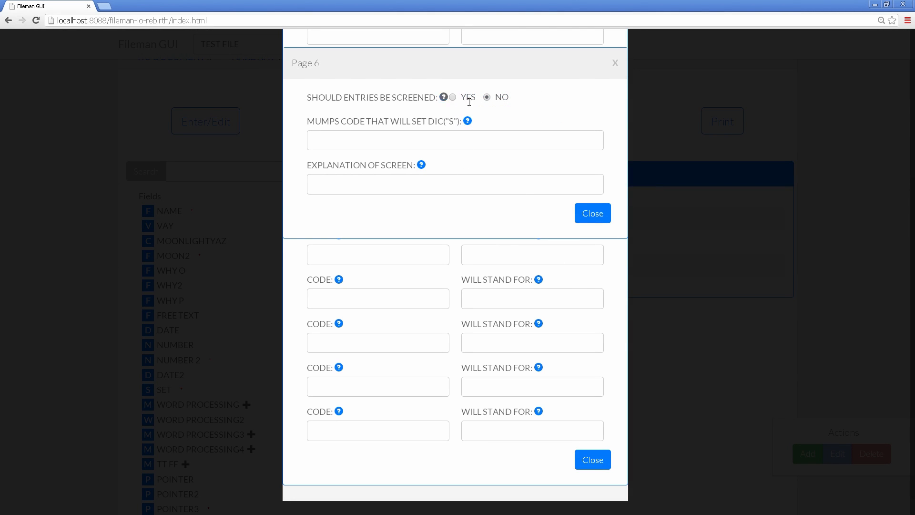
# Read the help on the entry-screening options and set the explanation of screen to "Brand new screen"
pyautogui.click(444, 97)
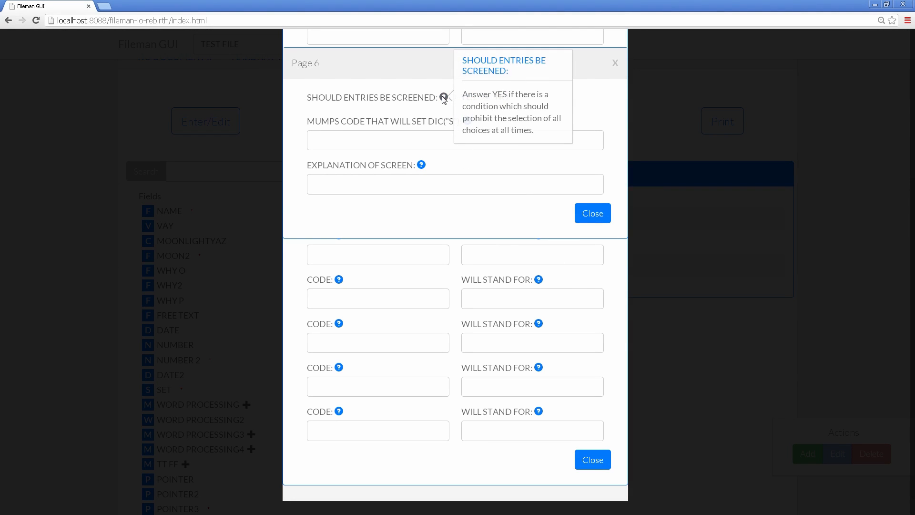
pyautogui.click(468, 122)
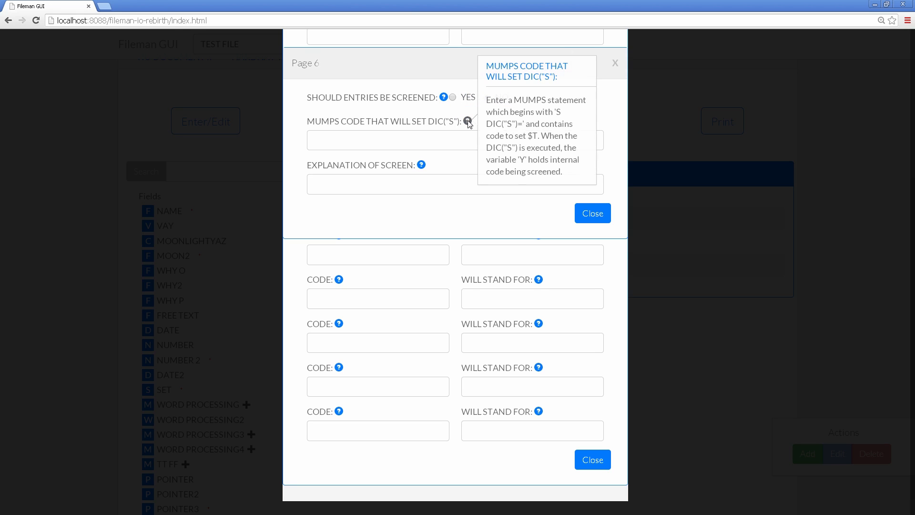
pyautogui.moveTo(422, 165)
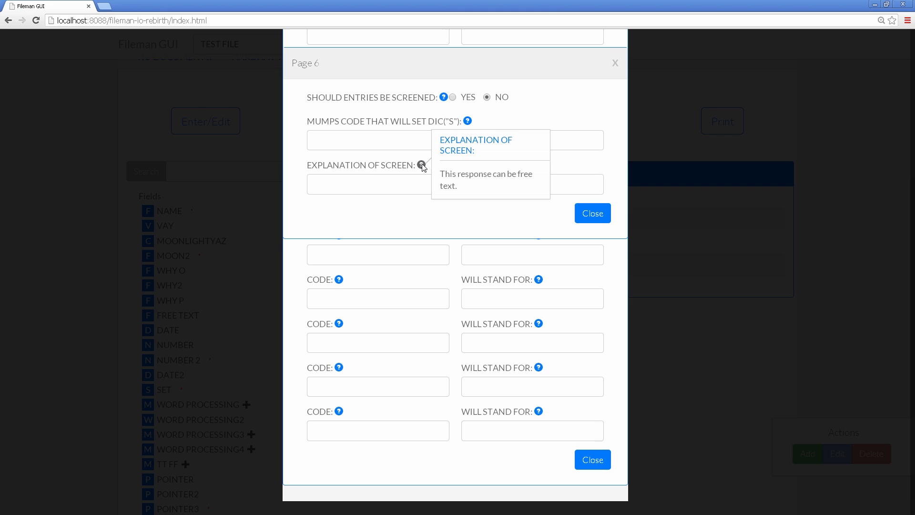
pyautogui.click(416, 177)
pyautogui.write('Brand new screen')
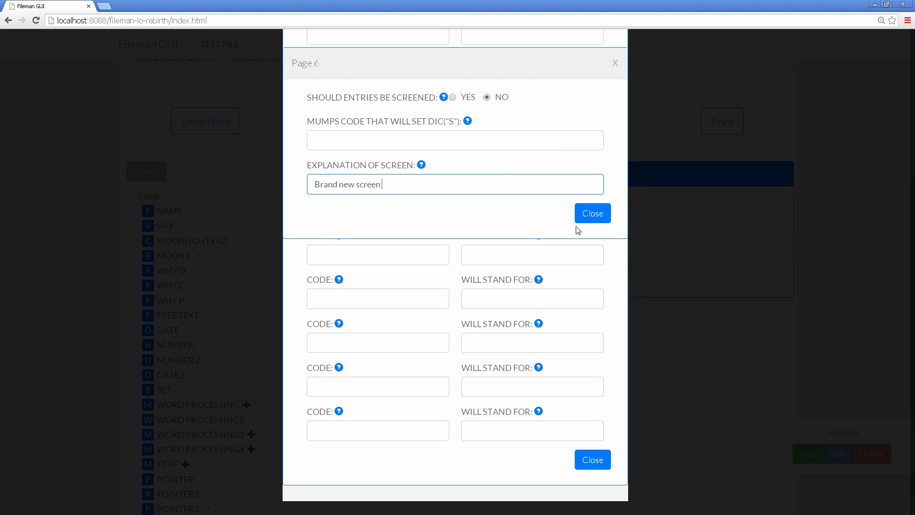
pyautogui.click(592, 218)
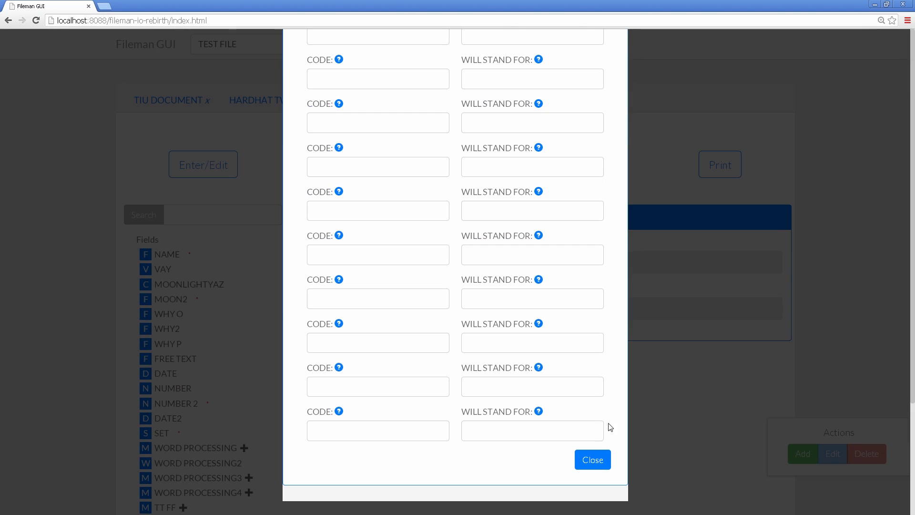
pyautogui.click(596, 461)
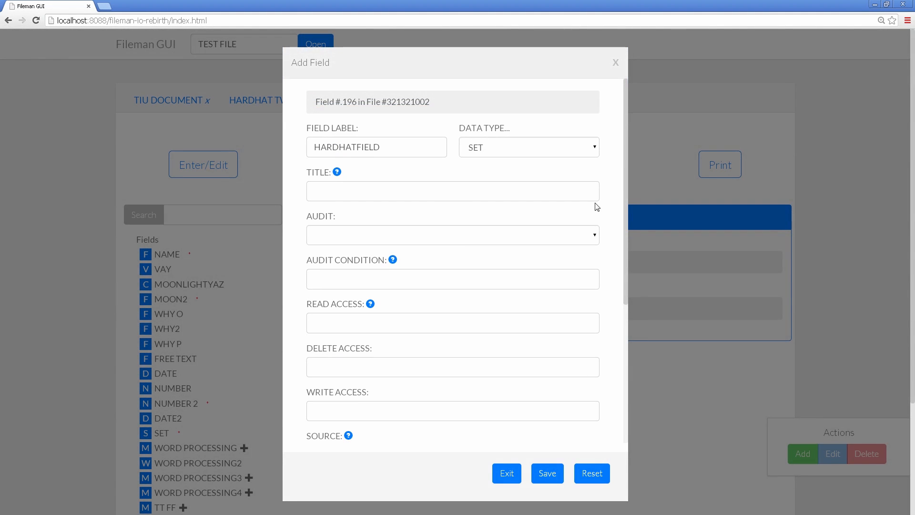
# Save the new HARDHATFIELD definition and exit the field editor
pyautogui.click(558, 475)
pyautogui.click(522, 474)
pyautogui.click(513, 112)
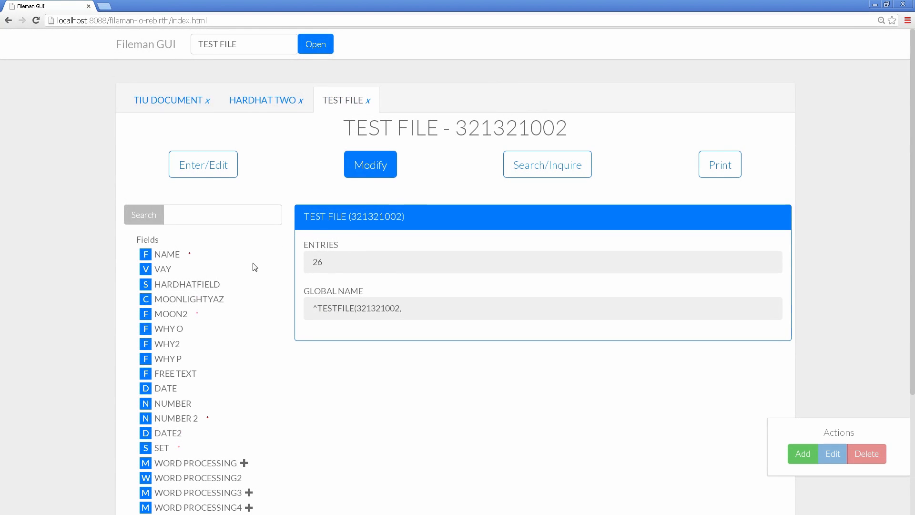
# Review HARDHATFIELD's saved definition, including its type, number and set codes
pyautogui.click(198, 288)
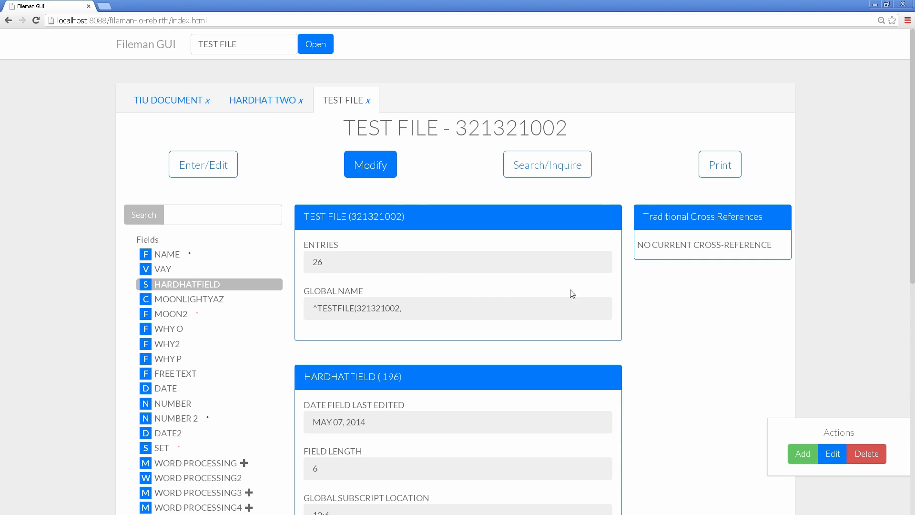
pyautogui.scroll(-2, 651, 311)
pyautogui.scroll(-3, 651, 313)
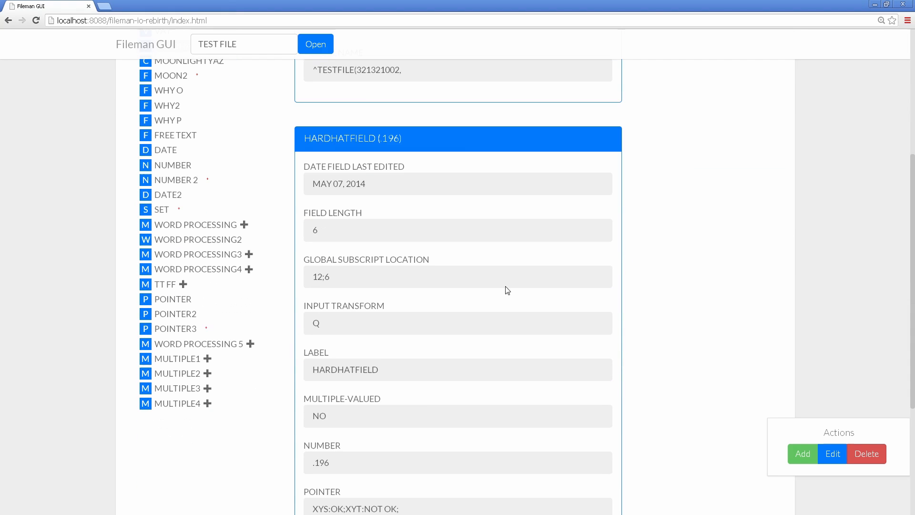
pyautogui.scroll(-4, 382, 226)
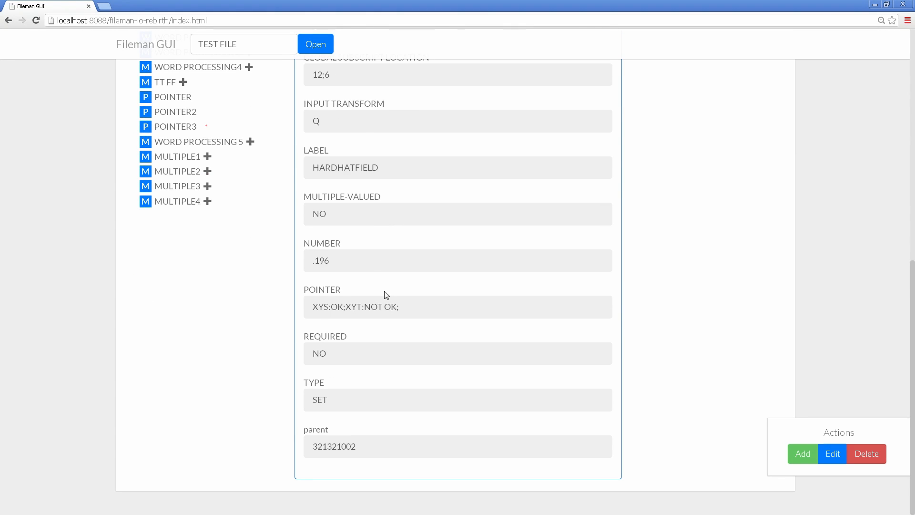
pyautogui.scroll(4, 384, 290)
pyautogui.scroll(4, 384, 289)
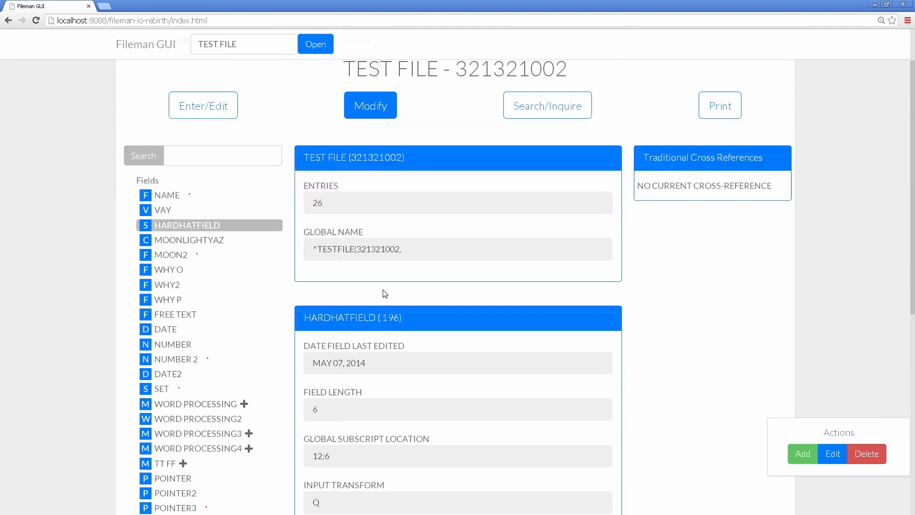
# Return to the Enter/Edit view of the record and open the list of choices for HARDHATFIELD
pyautogui.click(206, 117)
pyautogui.click(411, 206)
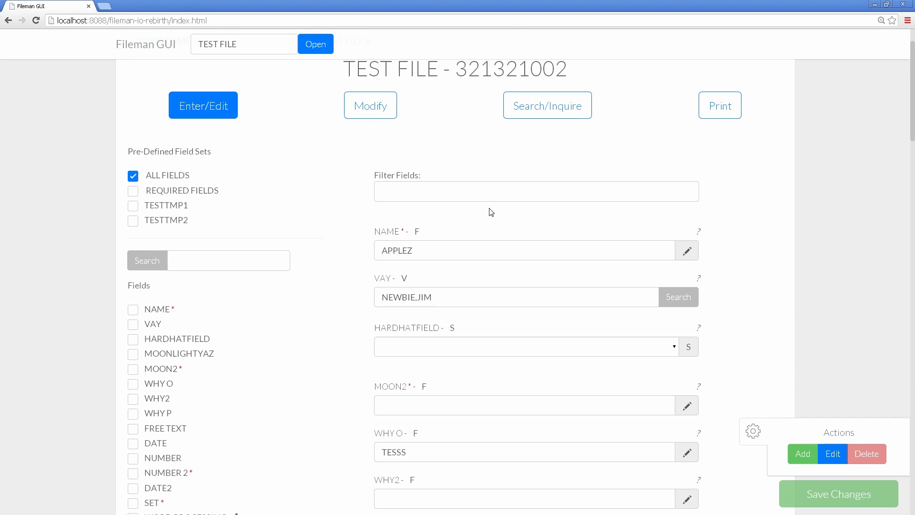
pyautogui.click(669, 347)
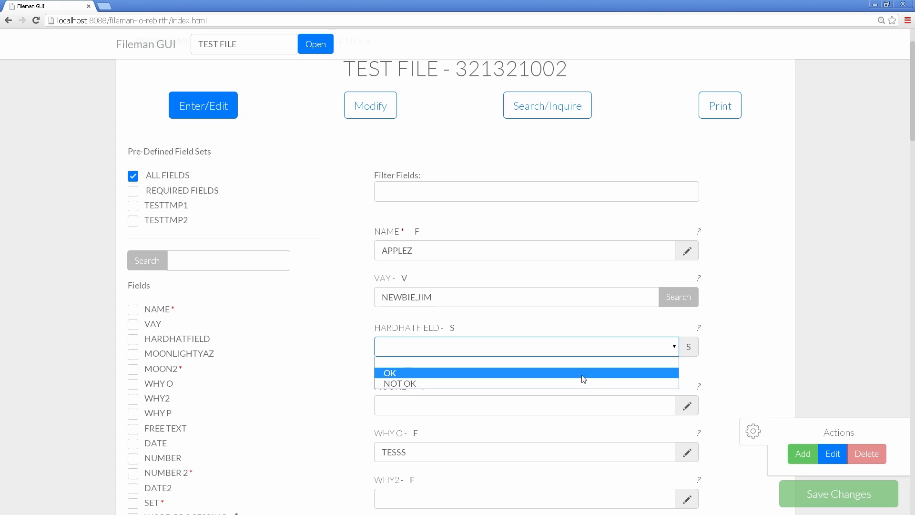